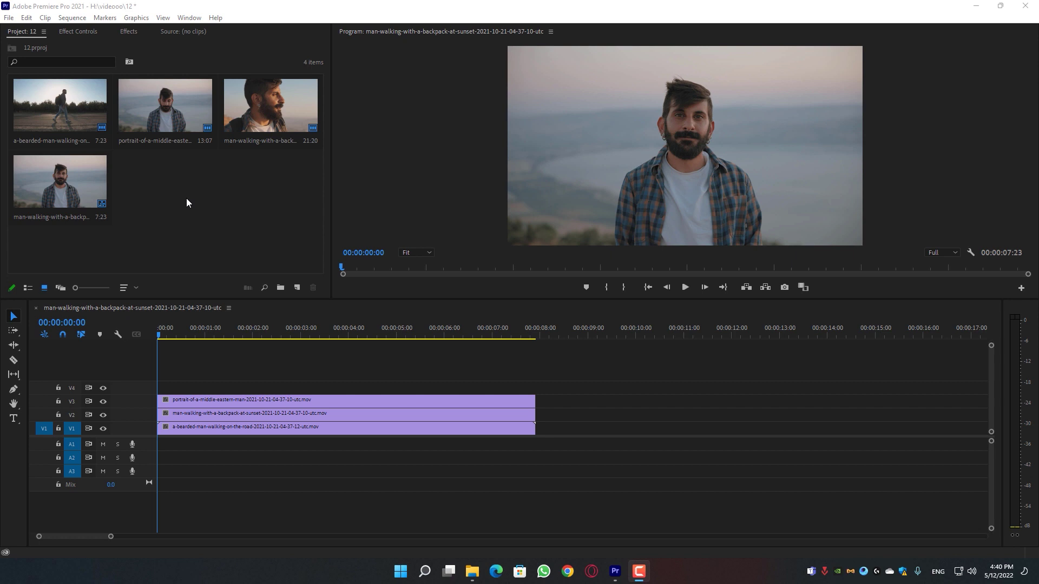
# Set Scale to 50 for both the portrait clip and the backpack walking clip
pyautogui.click(256, 366)
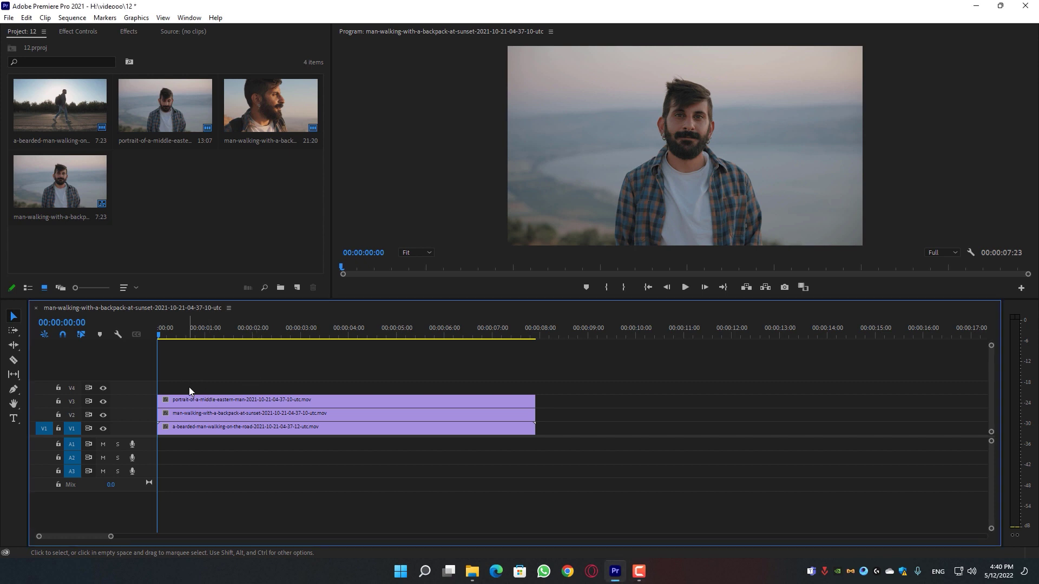
pyautogui.click(103, 402)
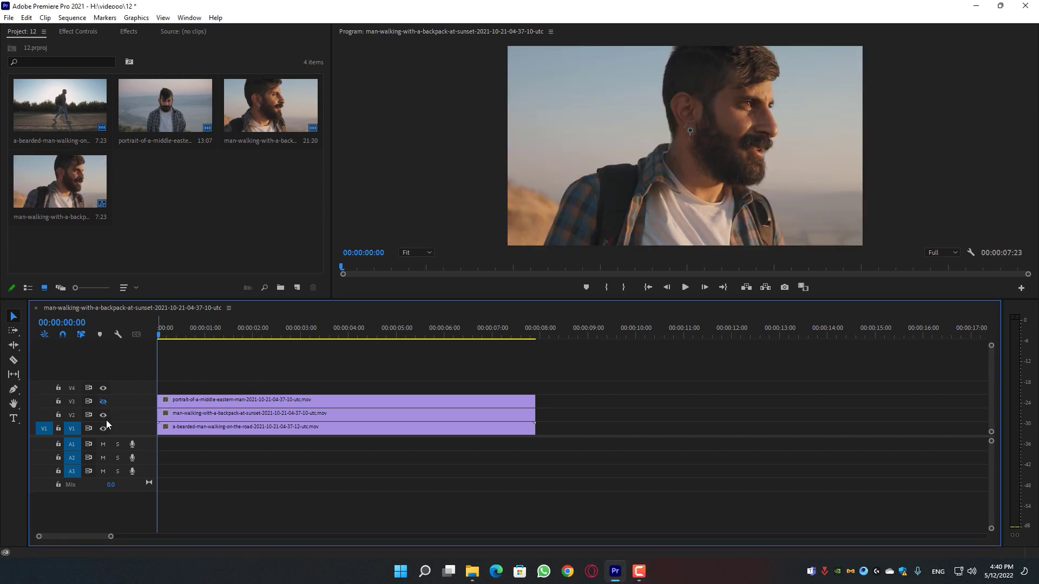
pyautogui.click(102, 401)
pyautogui.click(200, 400)
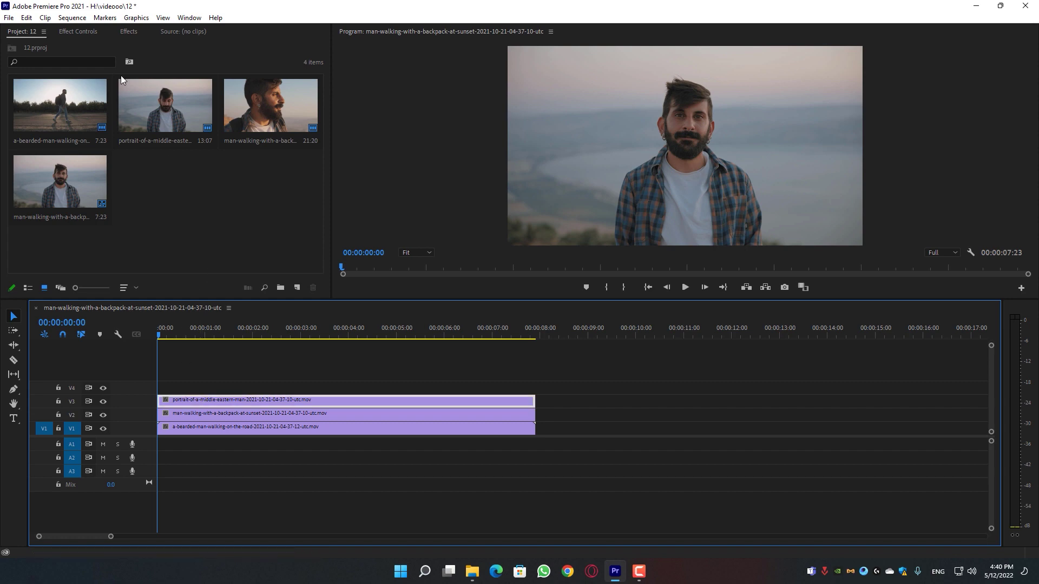
pyautogui.click(81, 31)
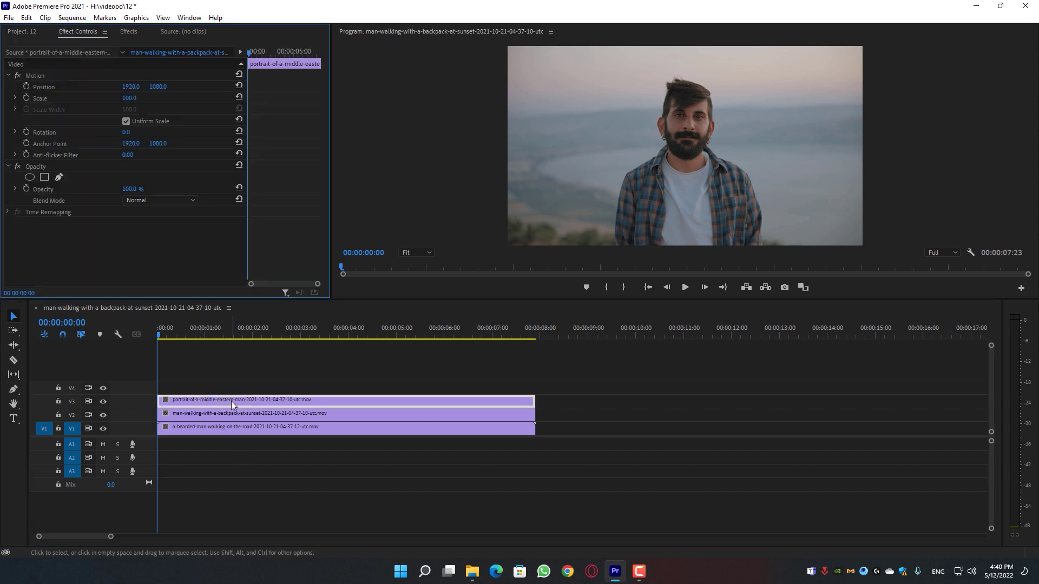
pyautogui.click(129, 100)
pyautogui.write('50')
pyautogui.press('Return')
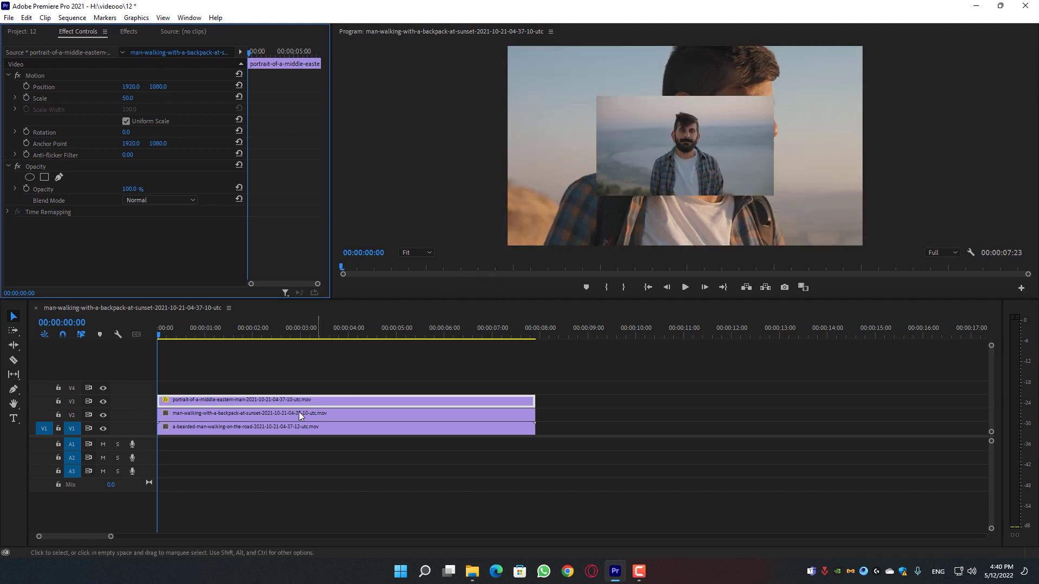
pyautogui.click(233, 416)
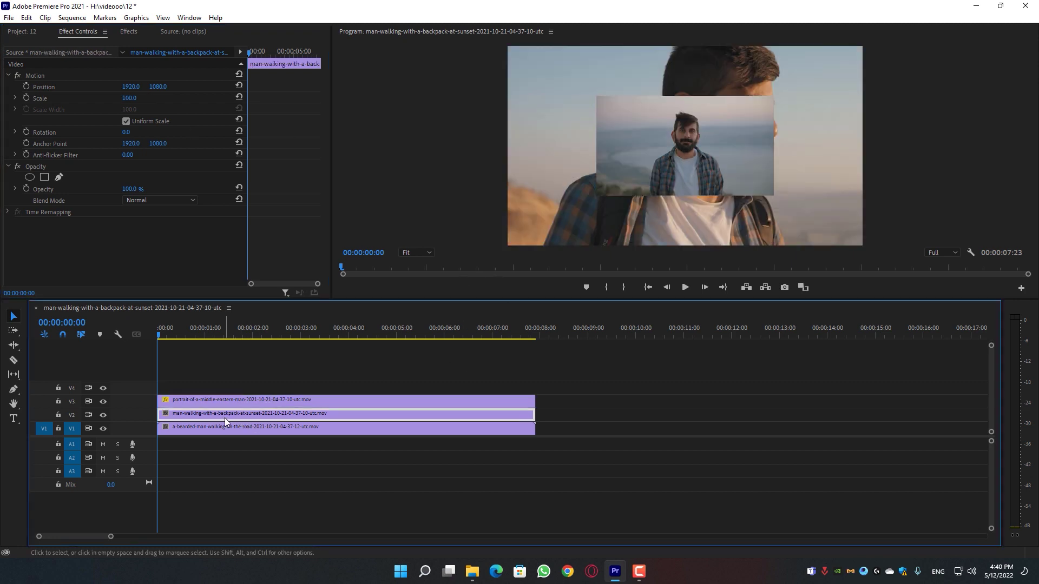
pyautogui.click(129, 98)
pyautogui.write('50')
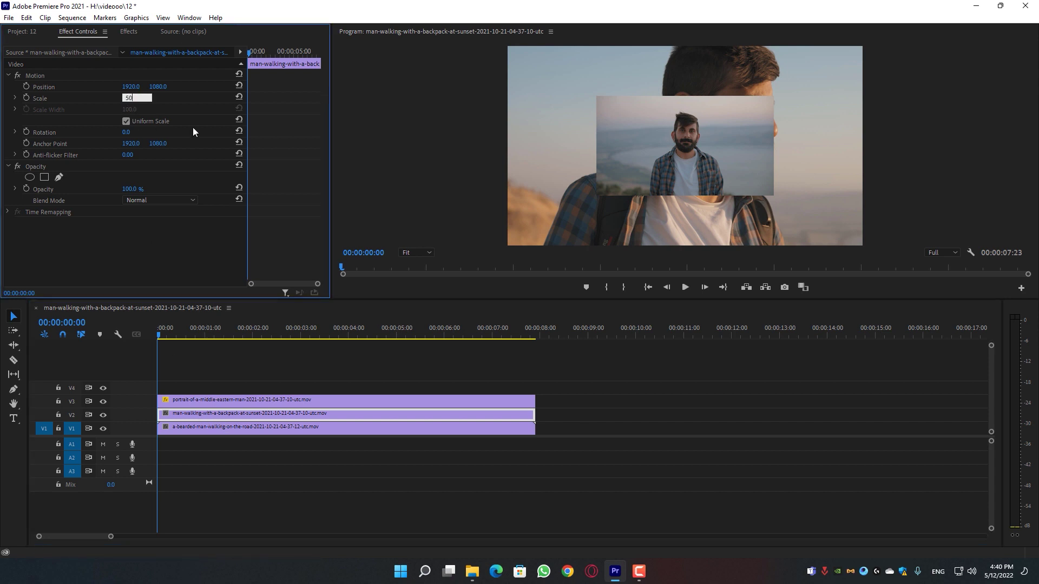
pyautogui.press('Return')
# Hide the road-walking clip's V1 track so only the small frame shows on black
pyautogui.click(173, 431)
pyautogui.click(216, 401)
pyautogui.click(103, 429)
pyautogui.click(194, 430)
pyautogui.click(197, 404)
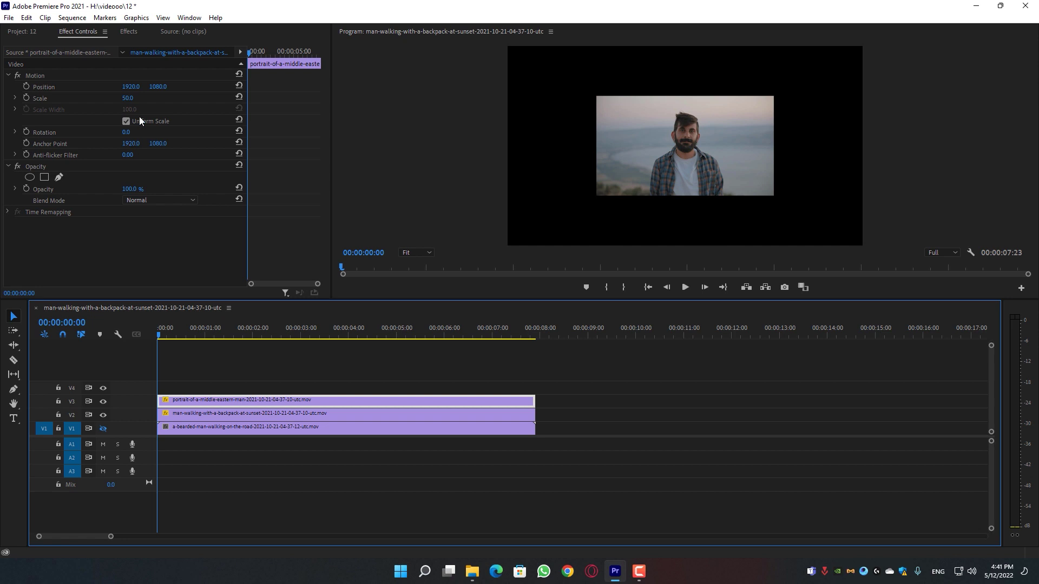
# Move the portrait clip to the top-left quarter and the backpack clip to the bottom-left
pyautogui.moveTo(138, 85); pyautogui.dragTo(7, 85)
pyautogui.moveTo(158, 86); pyautogui.dragTo(10, 87)
pyautogui.click(270, 414)
pyautogui.moveTo(158, 87); pyautogui.dragTo(3, 86)
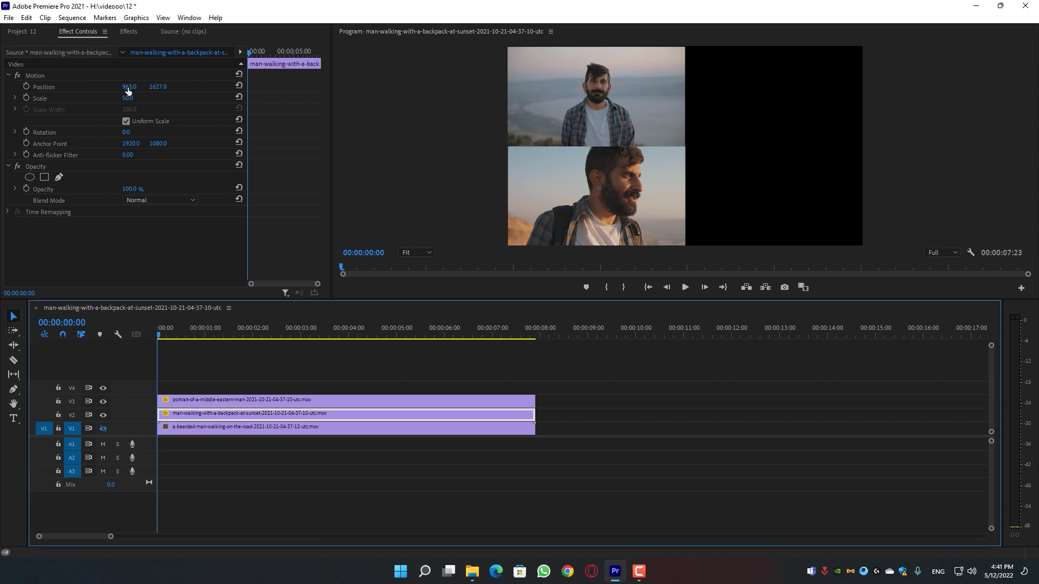
pyautogui.press('`')
pyautogui.press('`')
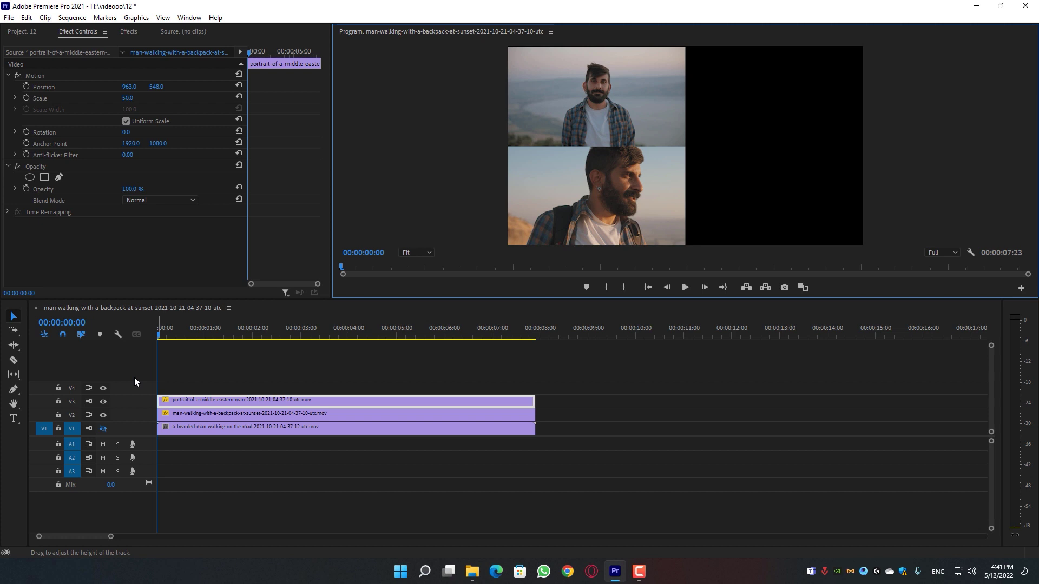
# Turn V1 back on and set the road-walking clip's Position X to 2810 to fill the right half
pyautogui.click(103, 428)
pyautogui.click(189, 429)
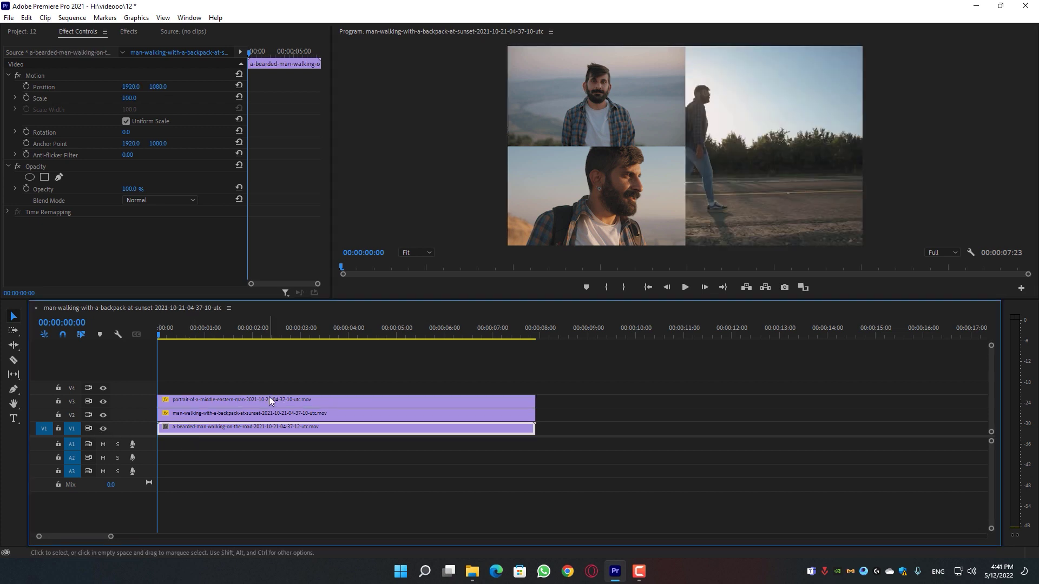
pyautogui.moveTo(131, 87); pyautogui.dragTo(593, 86)
pyautogui.press('space')
pyautogui.press('`')
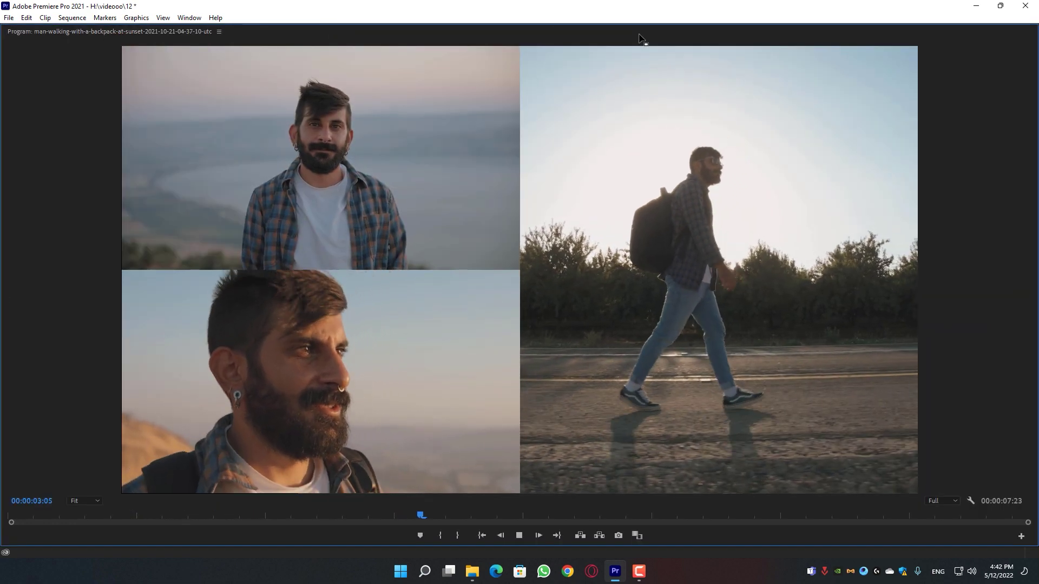
pyautogui.press('space')
pyautogui.press('`')
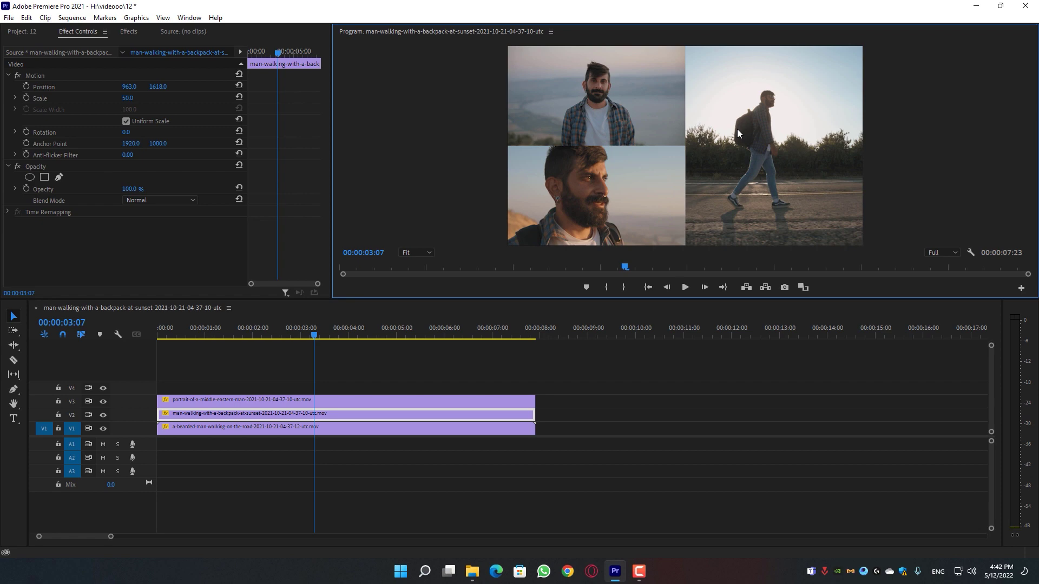
pyautogui.press('`')
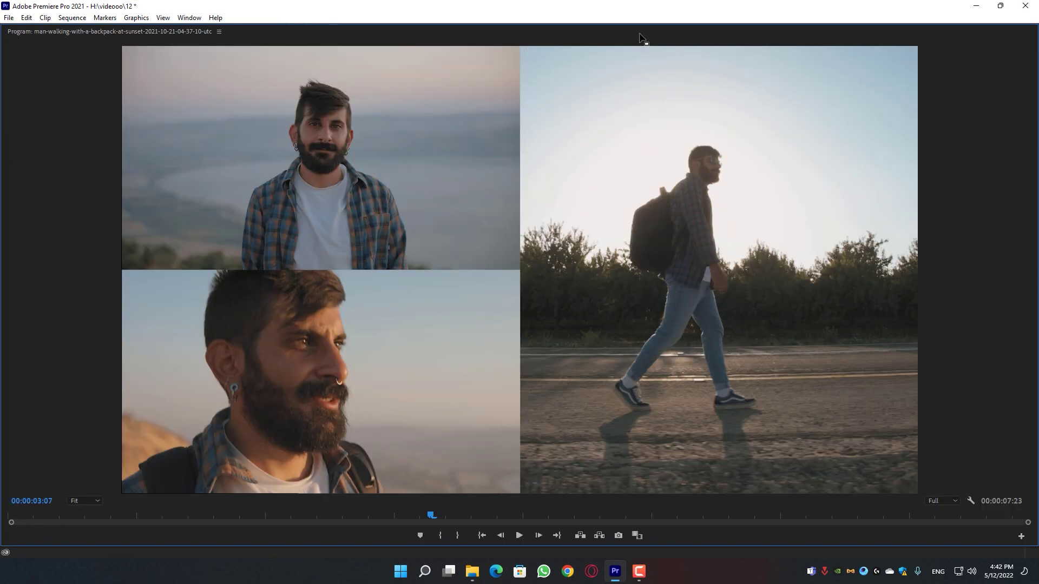
pyautogui.press('`')
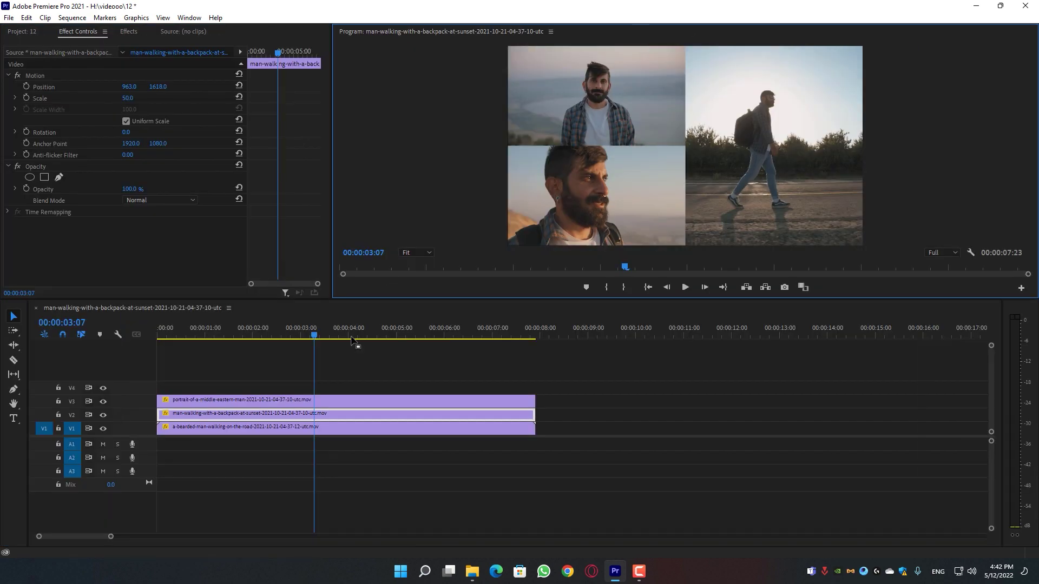
# Draw a vertical Pen line at the right clip's left edge and give it a 12-width stroke
pyautogui.click(13, 388)
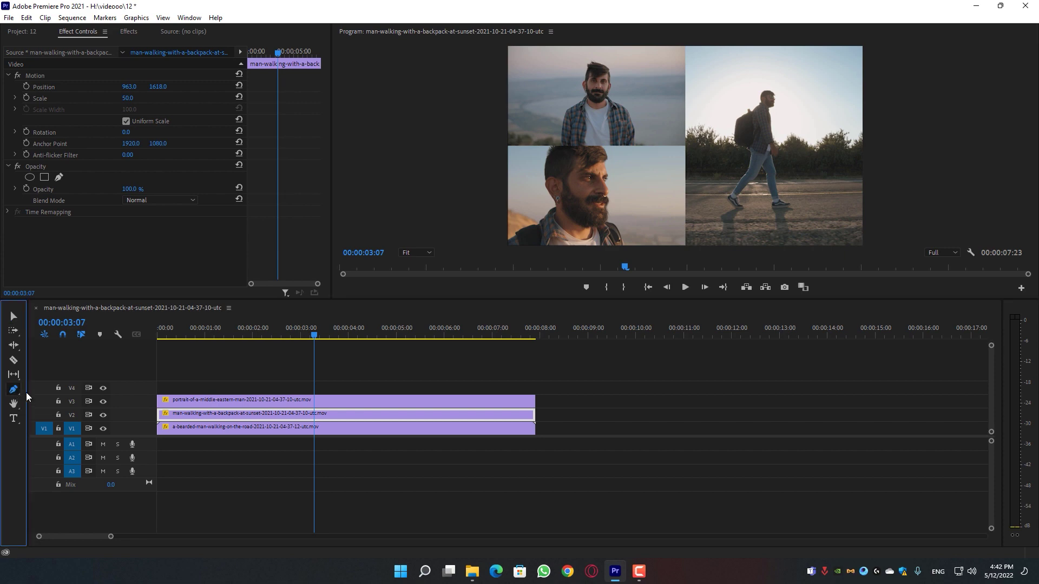
pyautogui.click(686, 46)
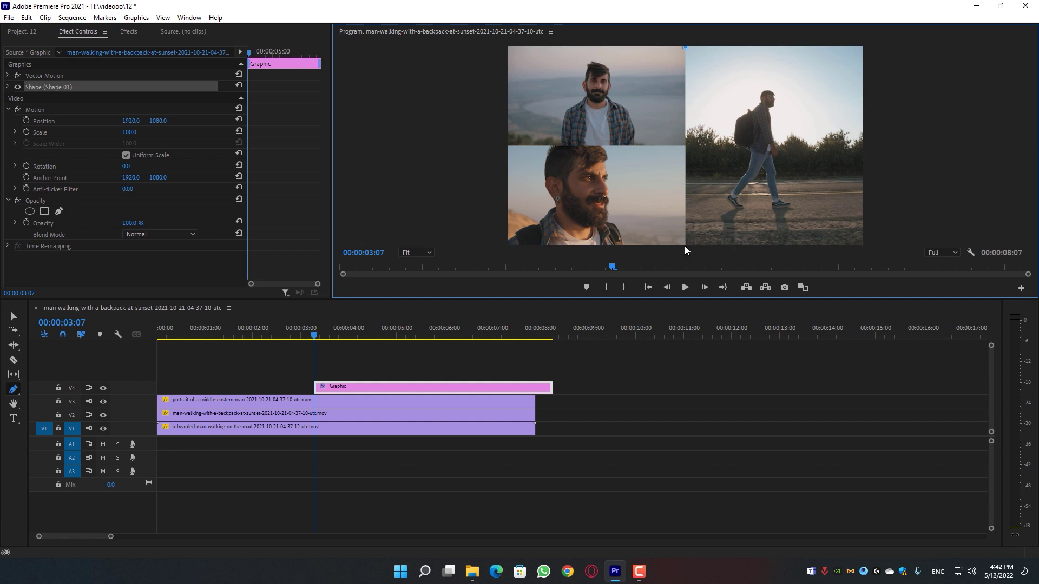
pyautogui.click(685, 246)
pyautogui.click(8, 87)
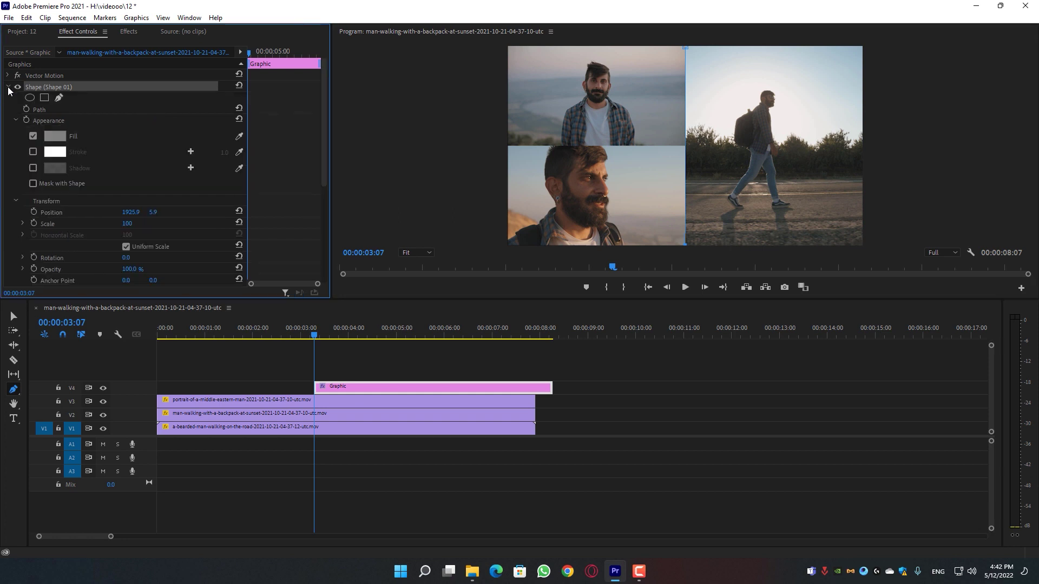
pyautogui.click(32, 153)
pyautogui.click(223, 152)
pyautogui.write('12')
pyautogui.press('Return')
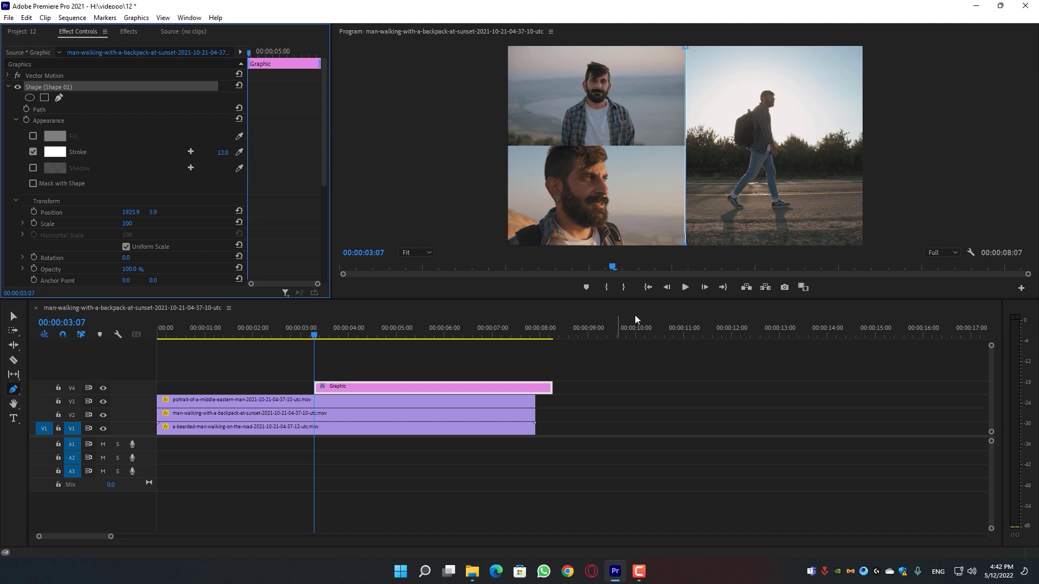
# Stretch the divider graphic on V4 from the sequence start to the clips' end
pyautogui.press('v')
pyautogui.moveTo(356, 389); pyautogui.dragTo(199, 389)
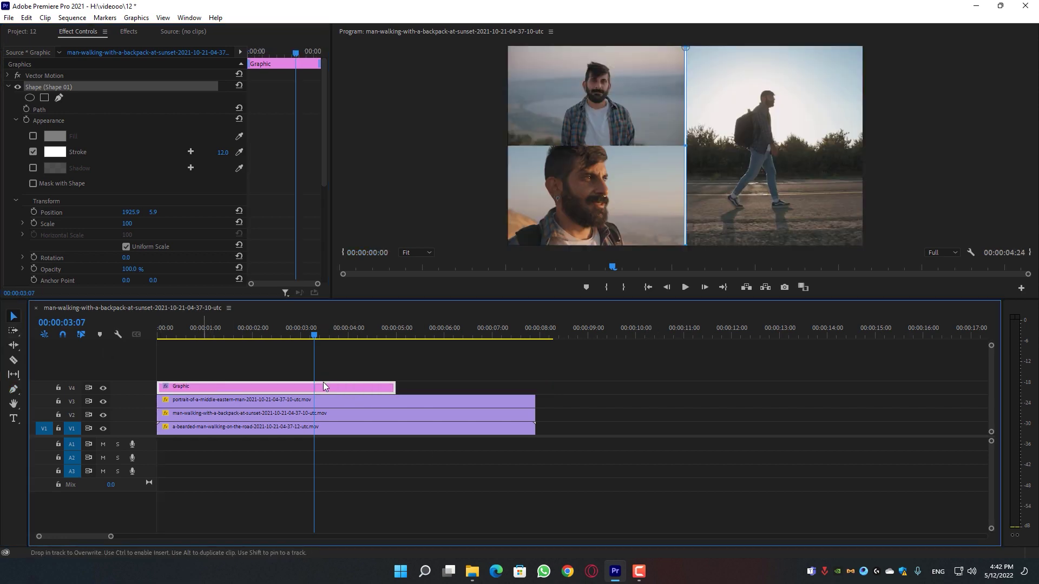
pyautogui.moveTo(395, 387); pyautogui.dragTo(536, 386)
# Draw a horizontal divider from the vertical line's middle to the frame's left edge
pyautogui.click(14, 389)
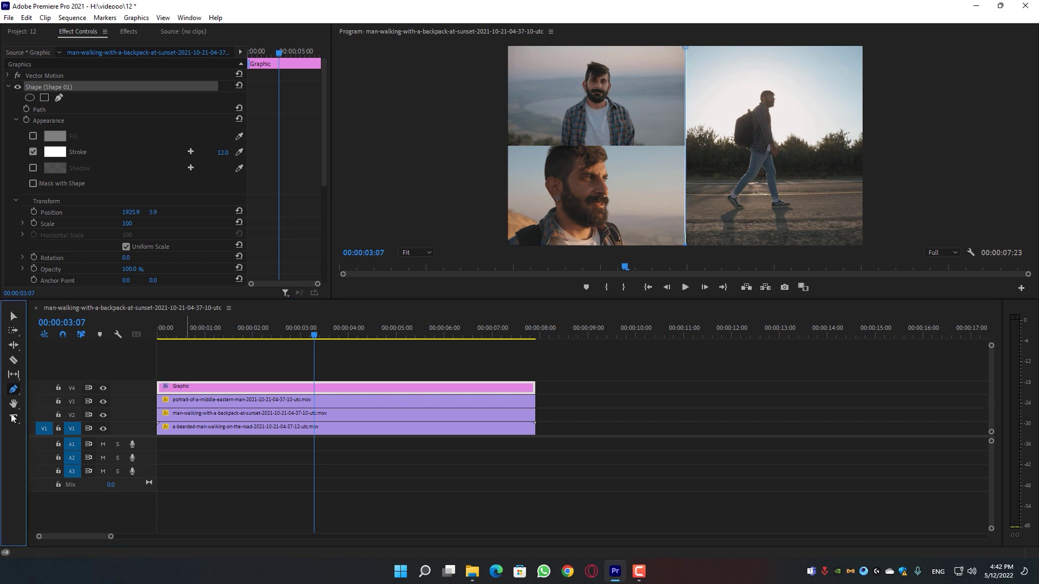
pyautogui.click(686, 146)
pyautogui.click(507, 145)
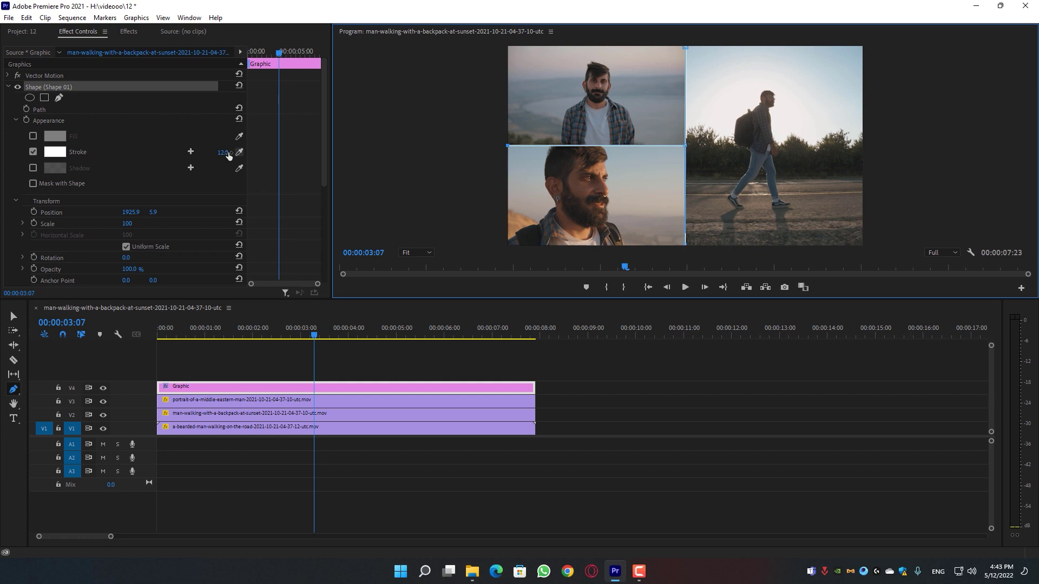
pyautogui.click(14, 316)
pyautogui.click(379, 487)
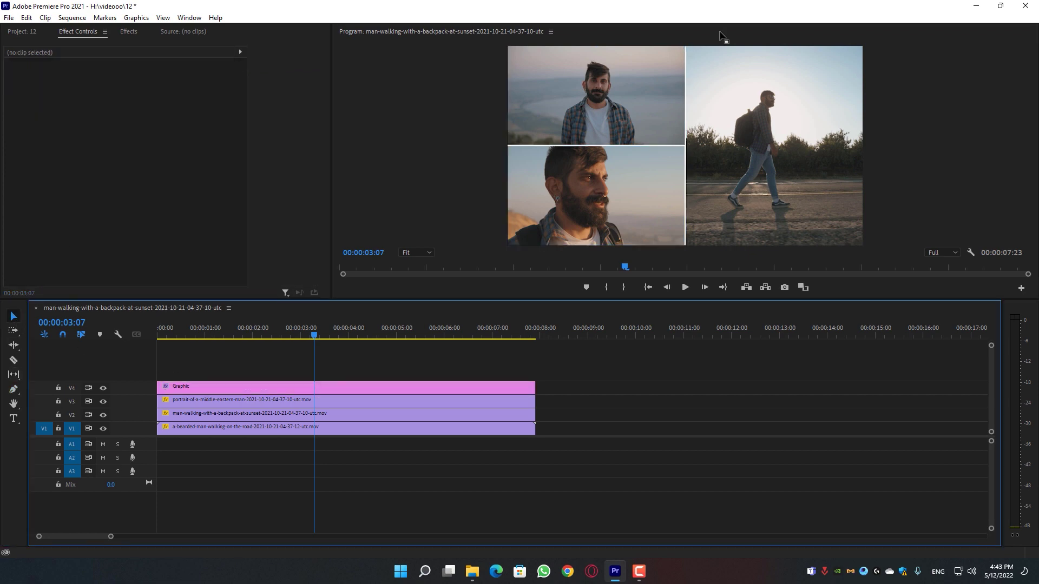
pyautogui.press('`')
pyautogui.press('Home')
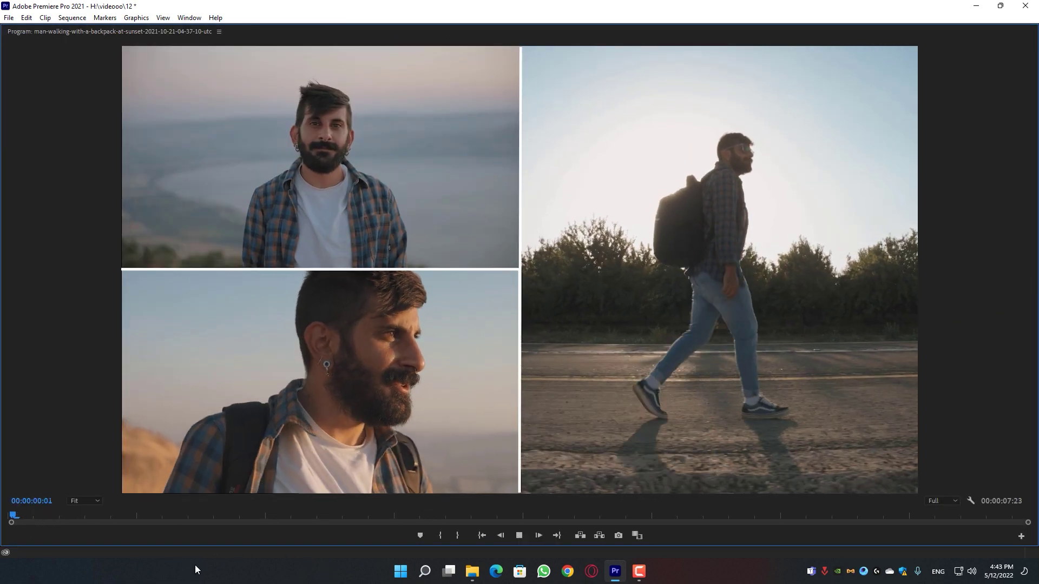
pyautogui.press('space')
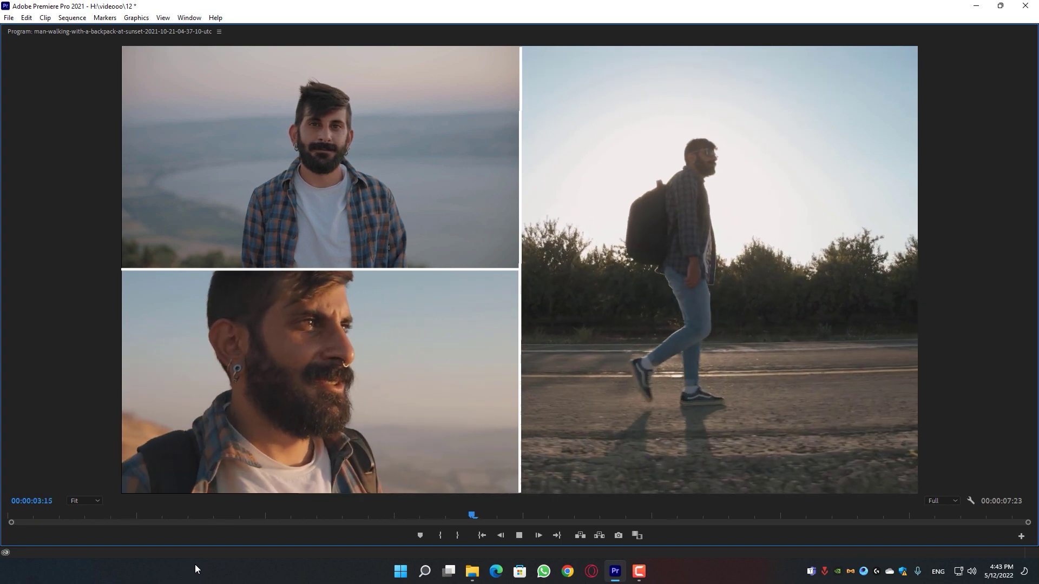
pyautogui.press('space')
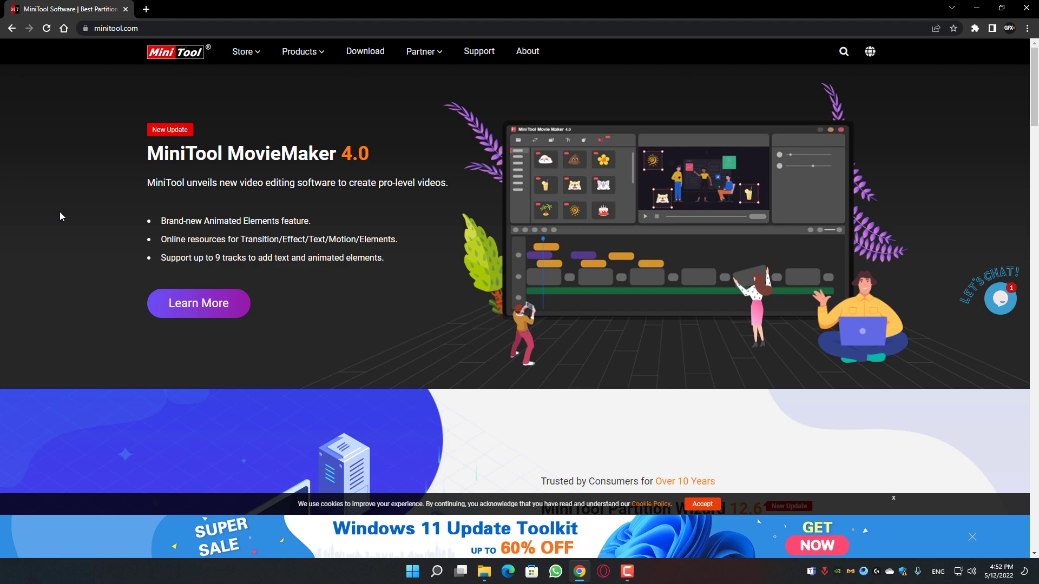
# Scroll down through the minitool.com homepage's product lineup and back up
pyautogui.scroll(-10, 79, 227)
pyautogui.scroll(-17, 81, 230)
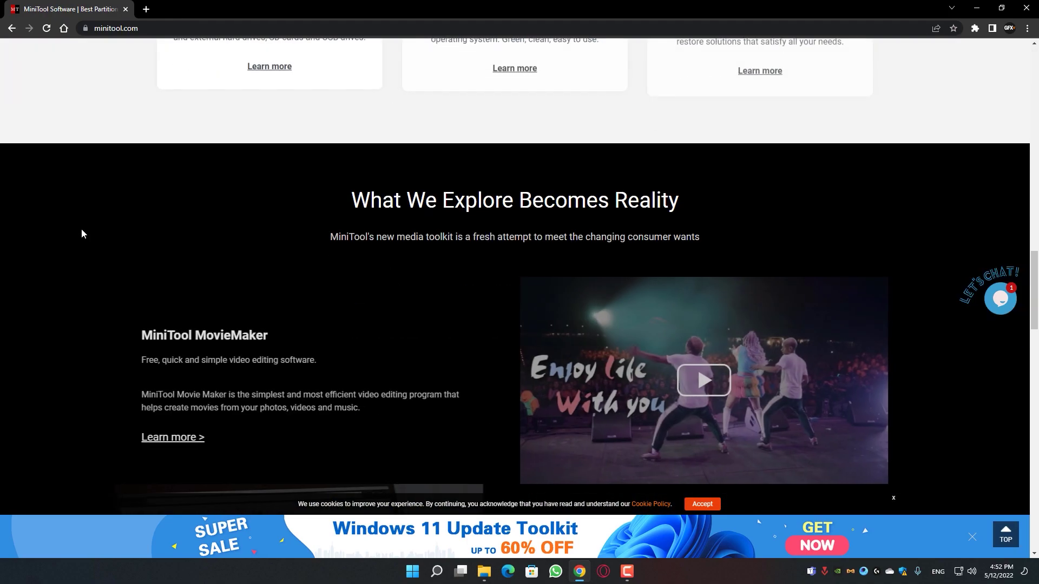
pyautogui.scroll(-12, 90, 235)
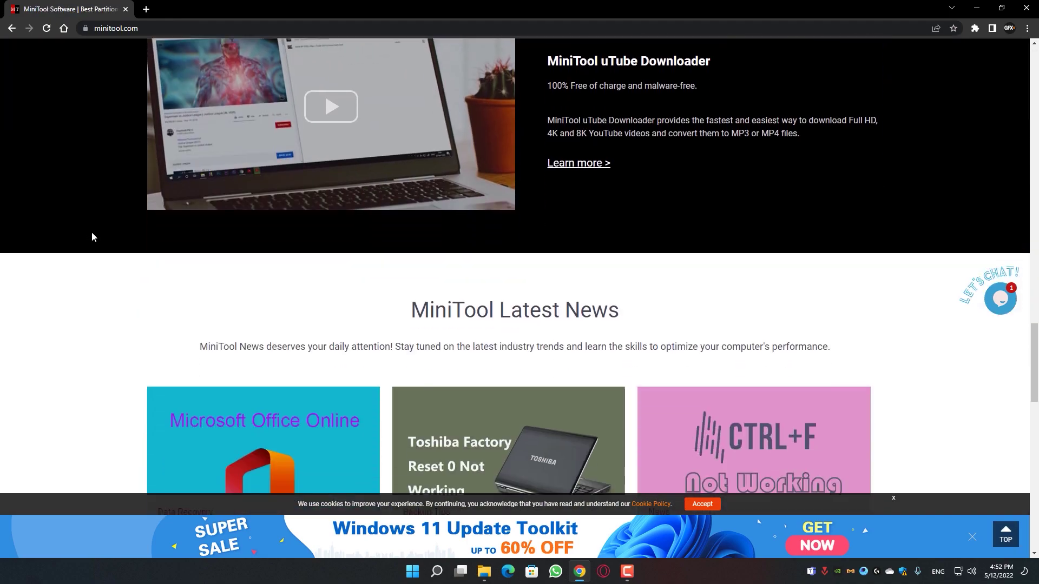
pyautogui.scroll(-5, 96, 235)
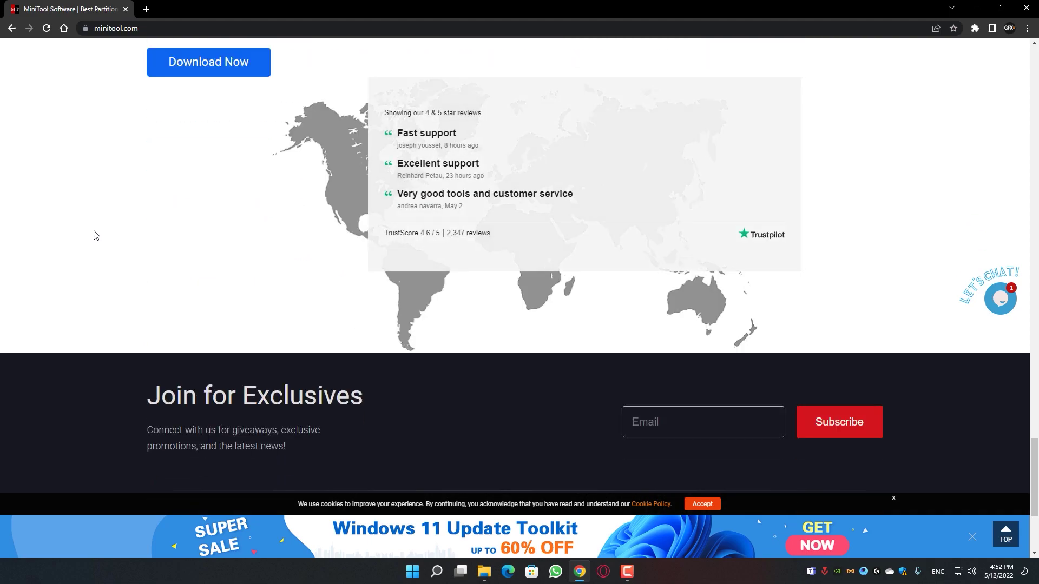
pyautogui.scroll(20, 98, 249)
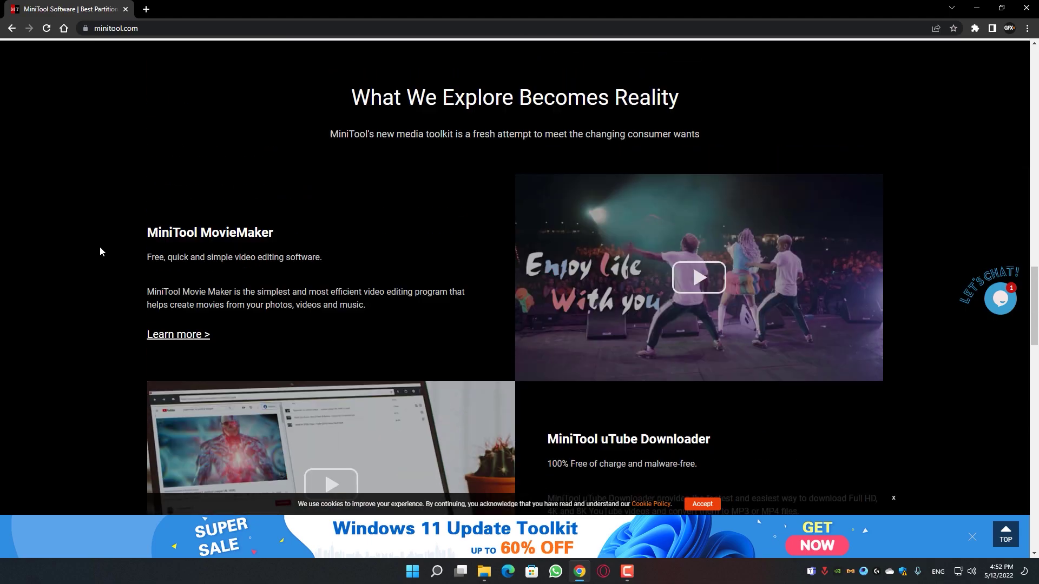
pyautogui.scroll(4, 100, 248)
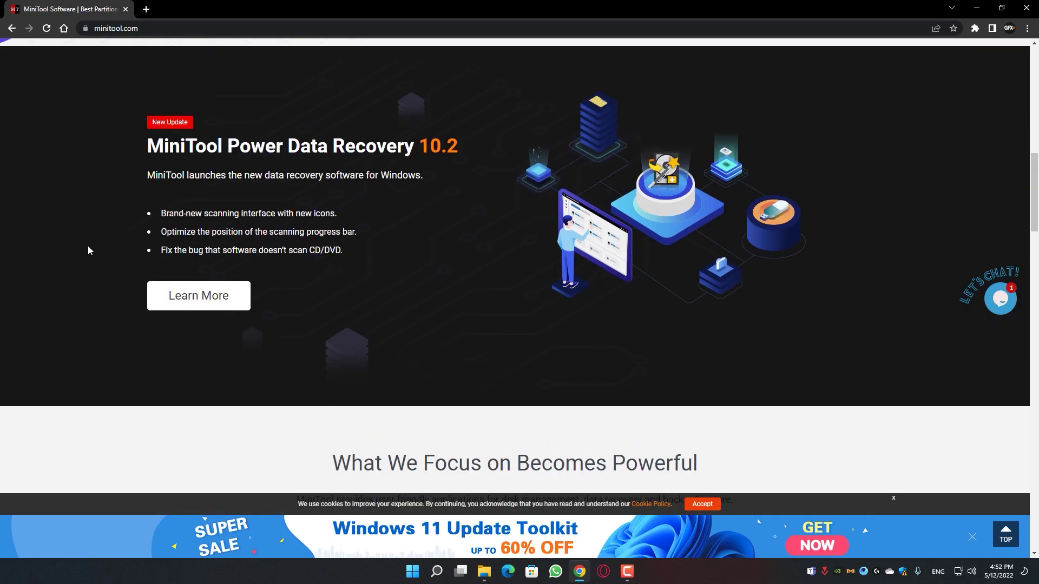
pyautogui.scroll(8, 97, 257)
pyautogui.scroll(3, 92, 272)
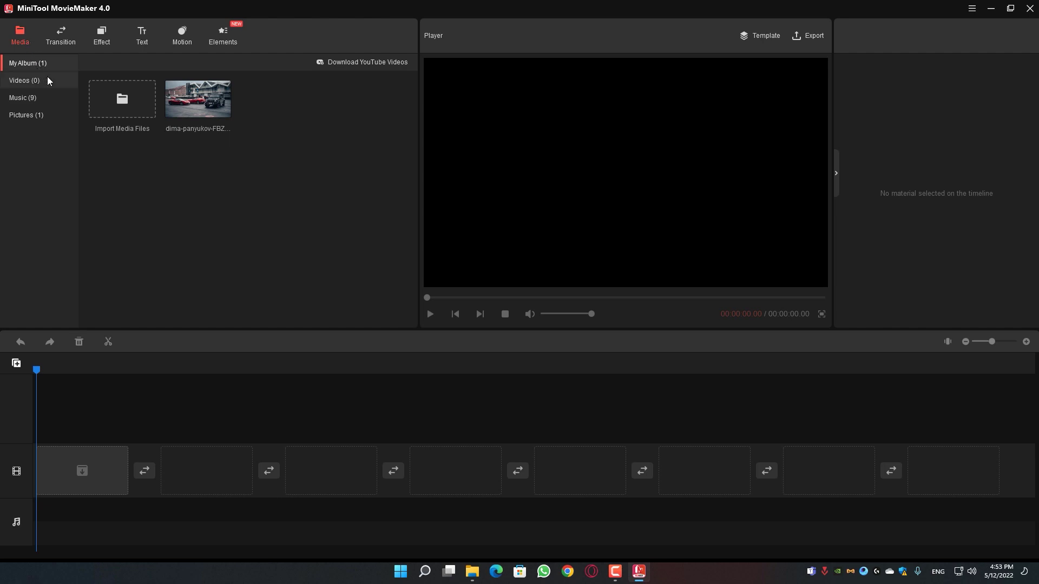
# Look over the music tracks, then scroll through the transitions library
pyautogui.click(24, 99)
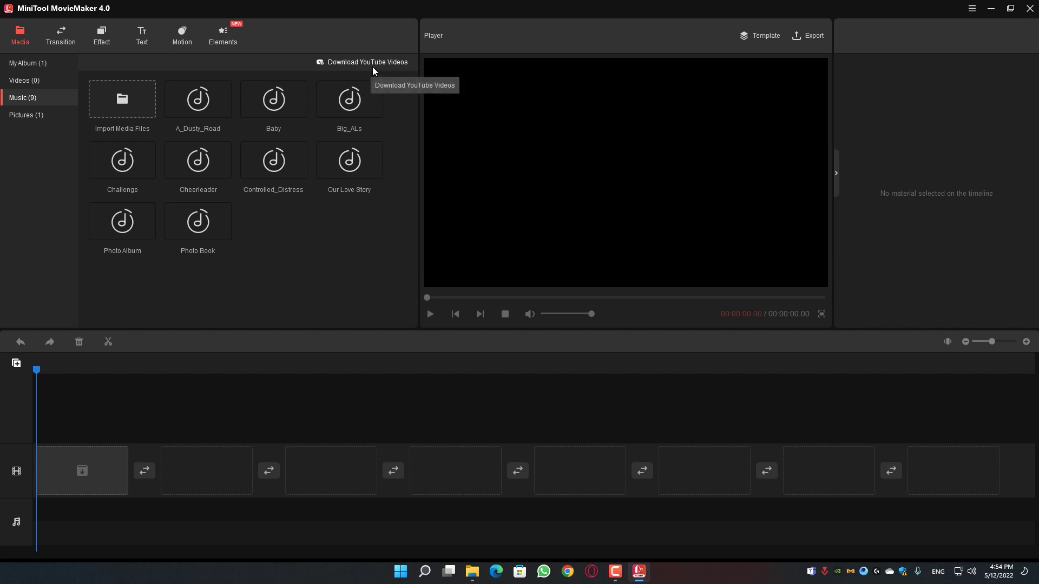
pyautogui.click(57, 41)
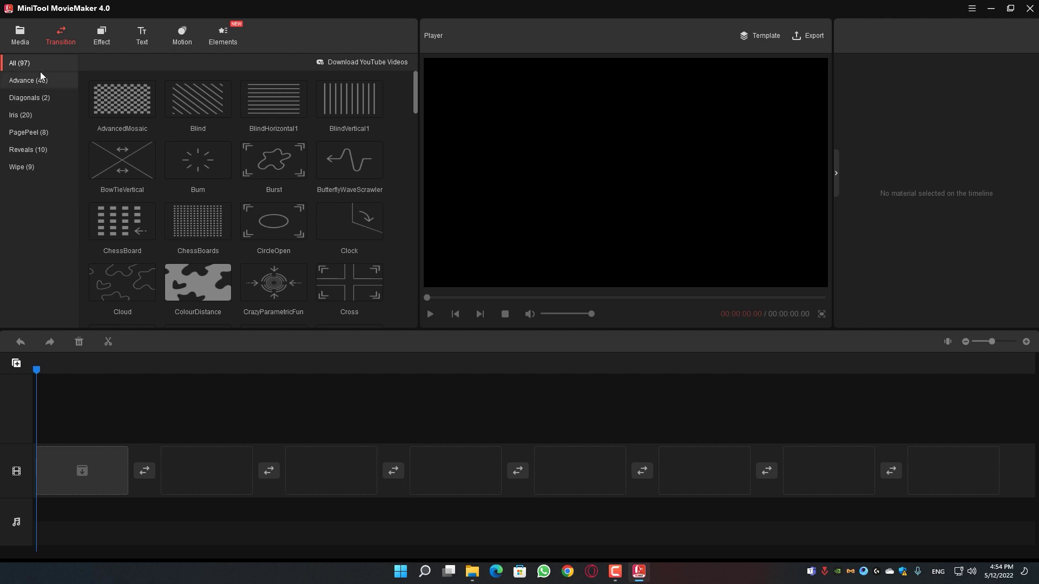
pyautogui.scroll(-15, 287, 261)
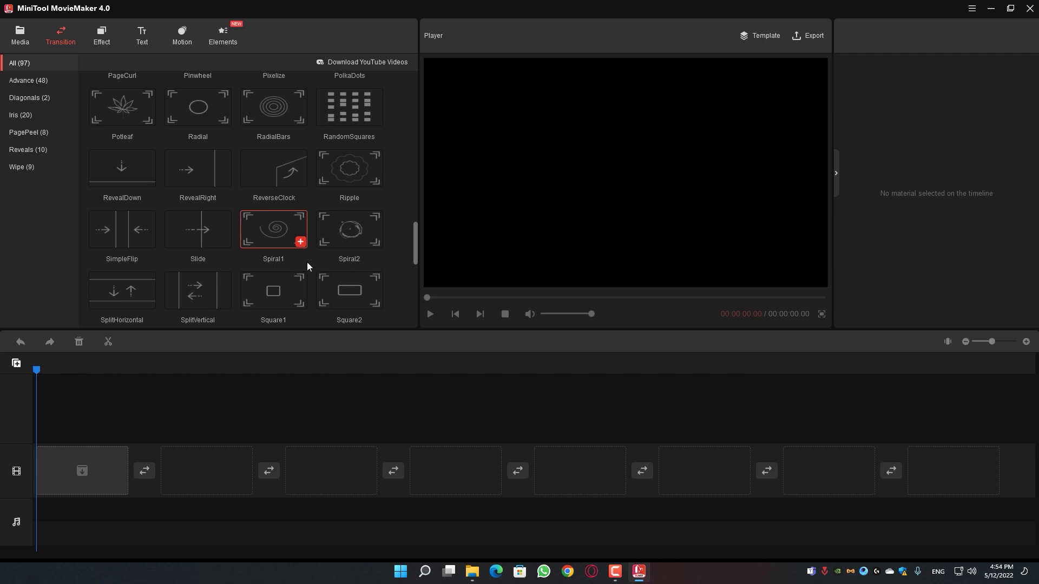
pyautogui.scroll(-1, 379, 264)
pyautogui.scroll(15, 378, 249)
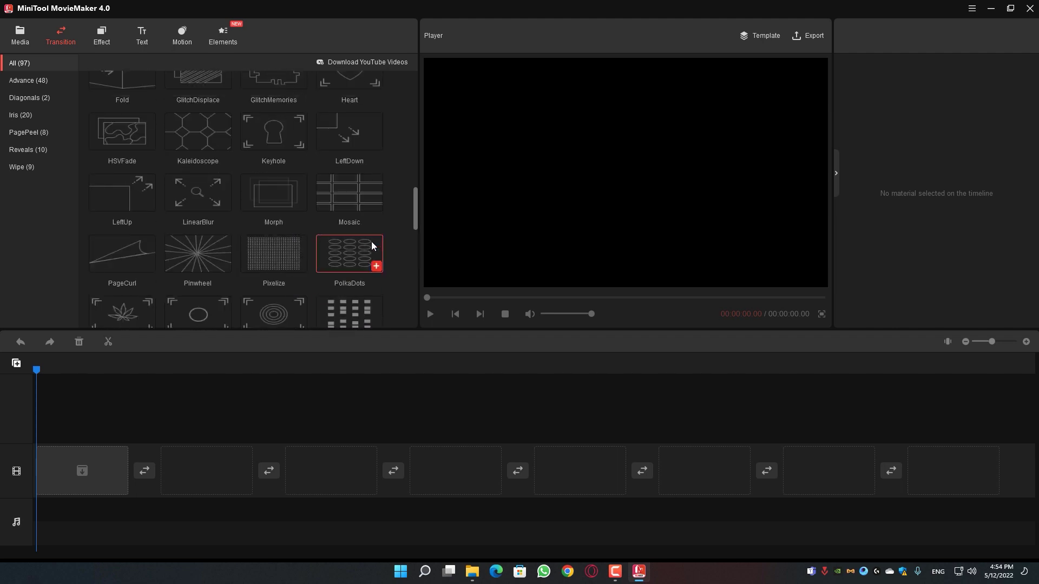
# Browse the video effects, filtering Instagram-Like, MotionBlur and Artistic before showing all 47
pyautogui.click(101, 35)
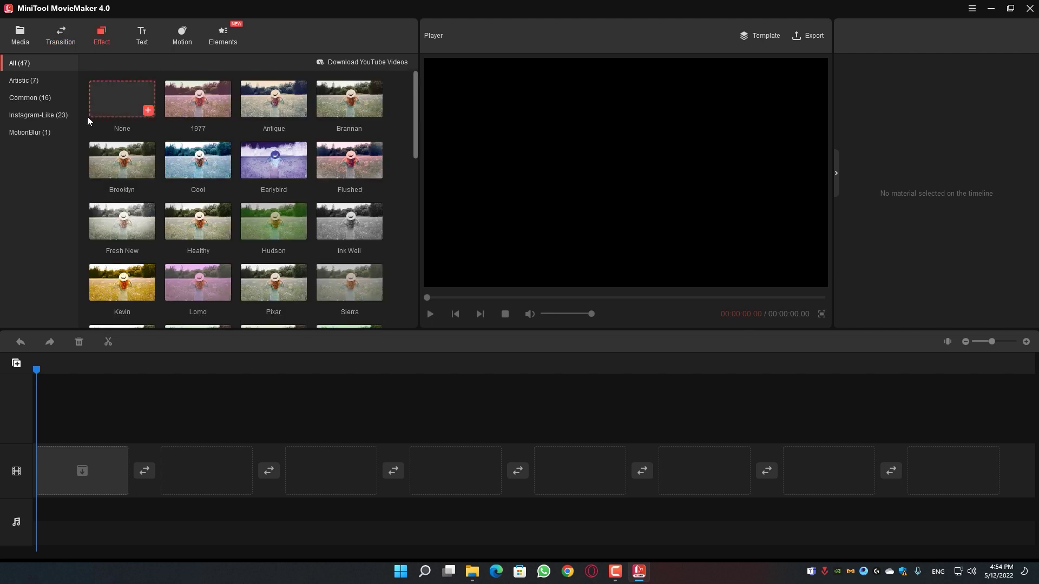
pyautogui.click(53, 117)
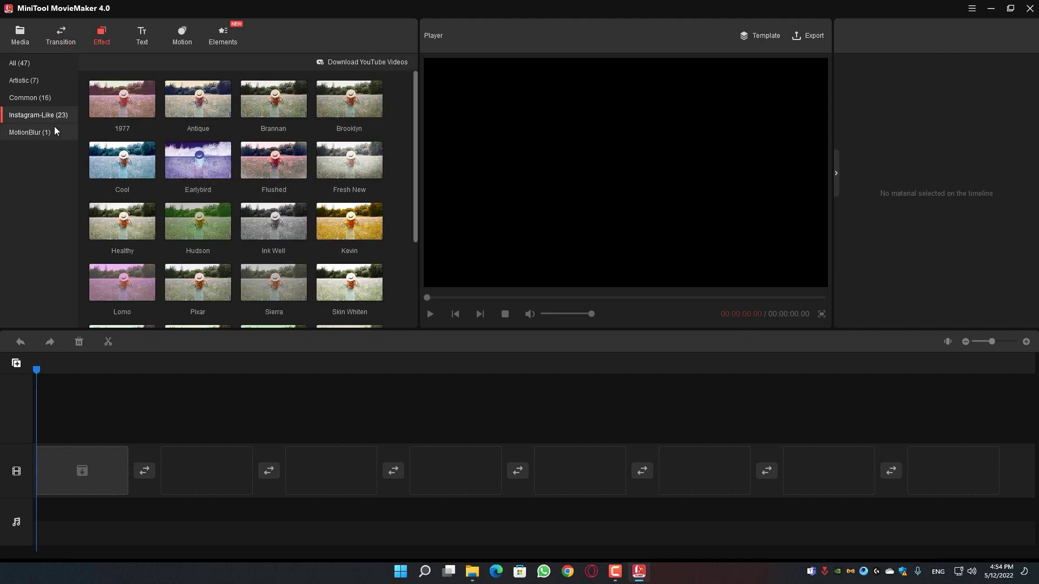
pyautogui.scroll(-3, 158, 171)
pyautogui.click(48, 133)
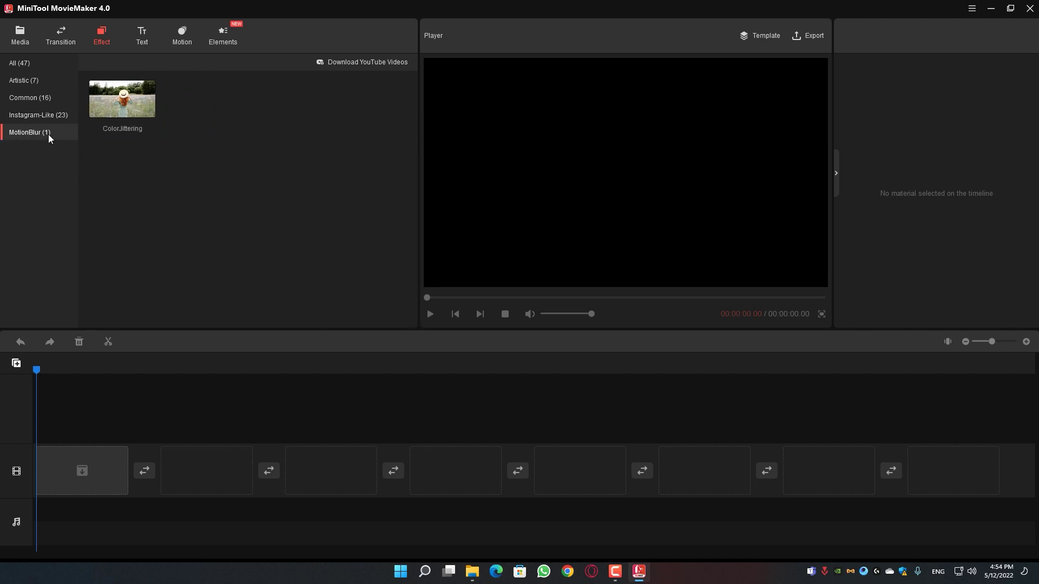
pyautogui.click(44, 83)
pyautogui.click(41, 66)
pyautogui.scroll(-8, 251, 207)
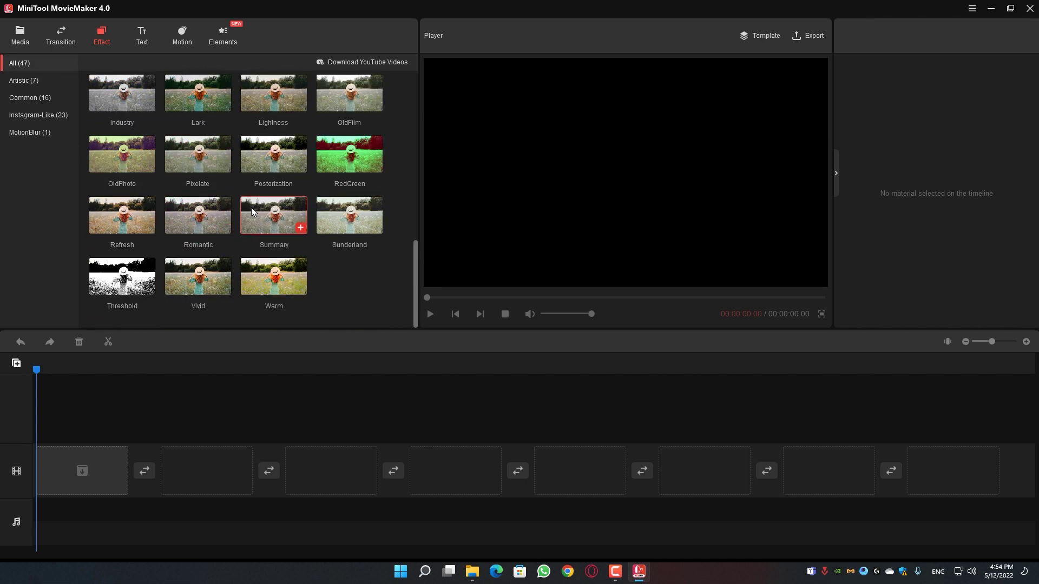
# Scroll through the text caption templates, then view the Motion pan and zoom presets
pyautogui.click(143, 35)
pyautogui.scroll(-9, 398, 175)
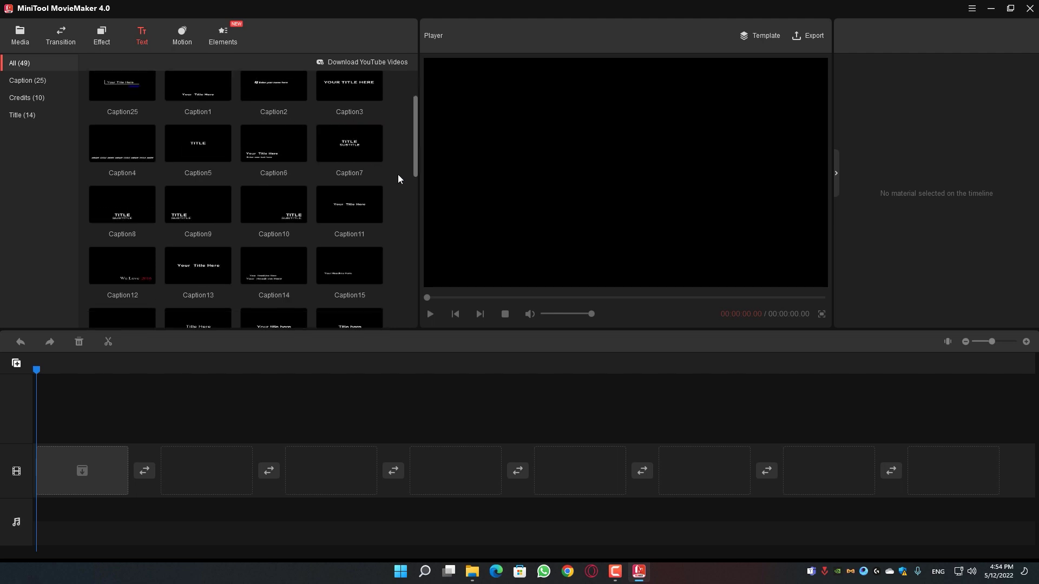
pyautogui.scroll(-1, 397, 180)
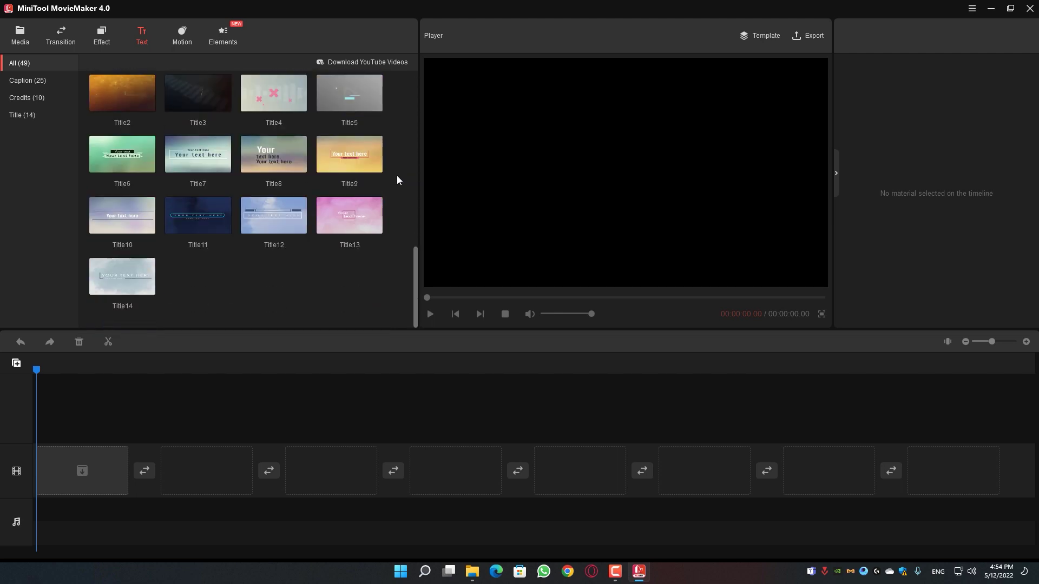
pyautogui.scroll(3, 394, 178)
pyautogui.scroll(3, 389, 179)
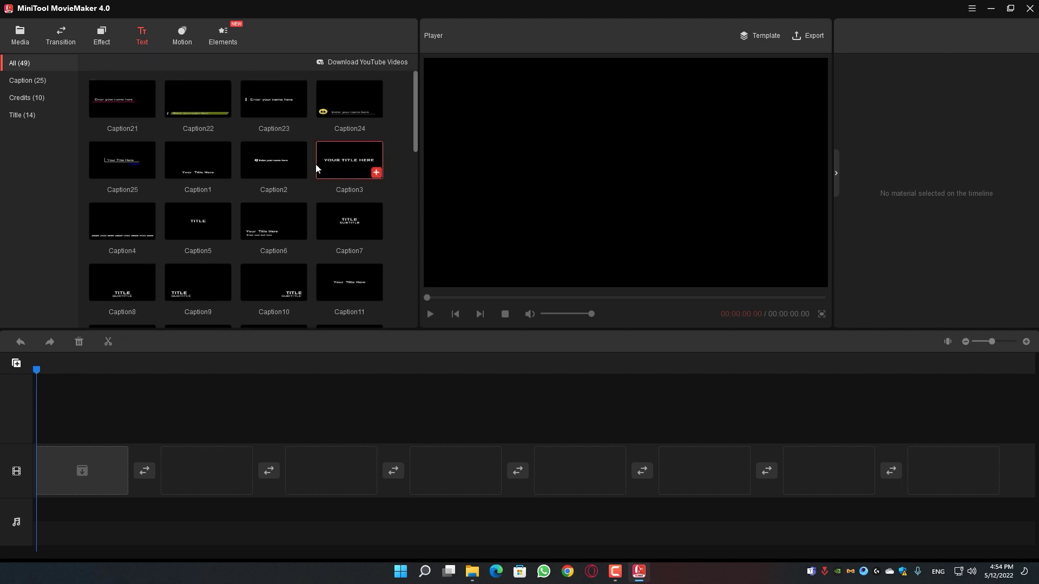
pyautogui.click(184, 35)
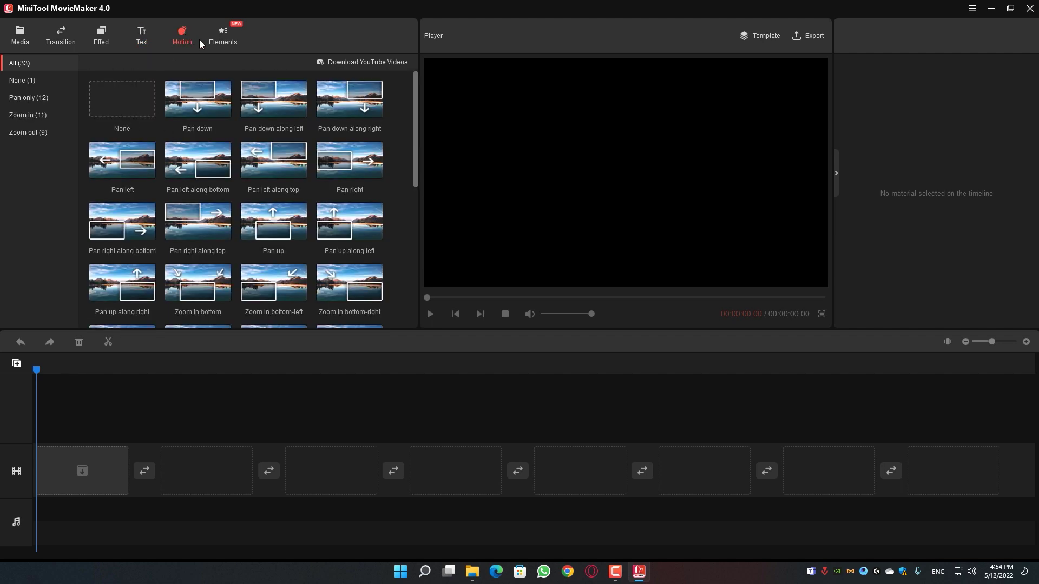
# Drop the car photo from My Album into the first timeline slot and play a preview
pyautogui.click(20, 35)
pyautogui.click(28, 62)
pyautogui.moveTo(198, 99); pyautogui.dragTo(54, 460)
pyautogui.click(182, 35)
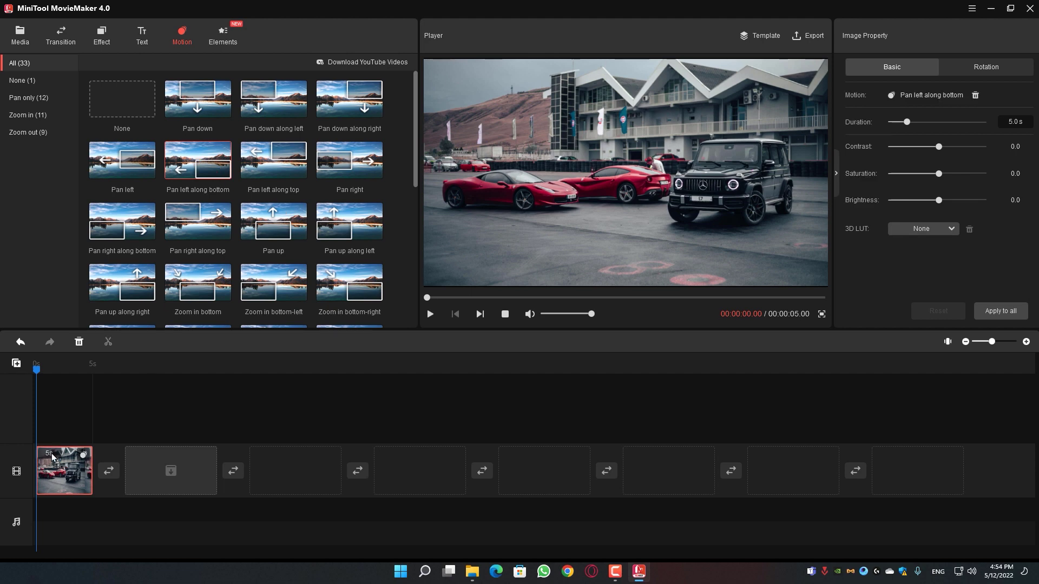
pyautogui.press('space')
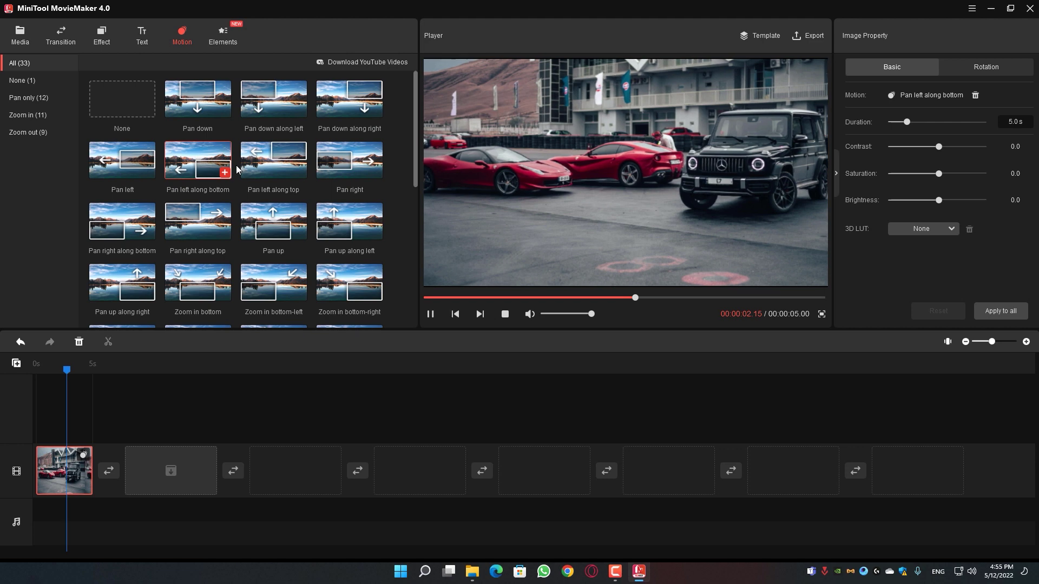
# Scroll the motion presets, browse the sticker elements, and return to the media album
pyautogui.scroll(-2, 304, 179)
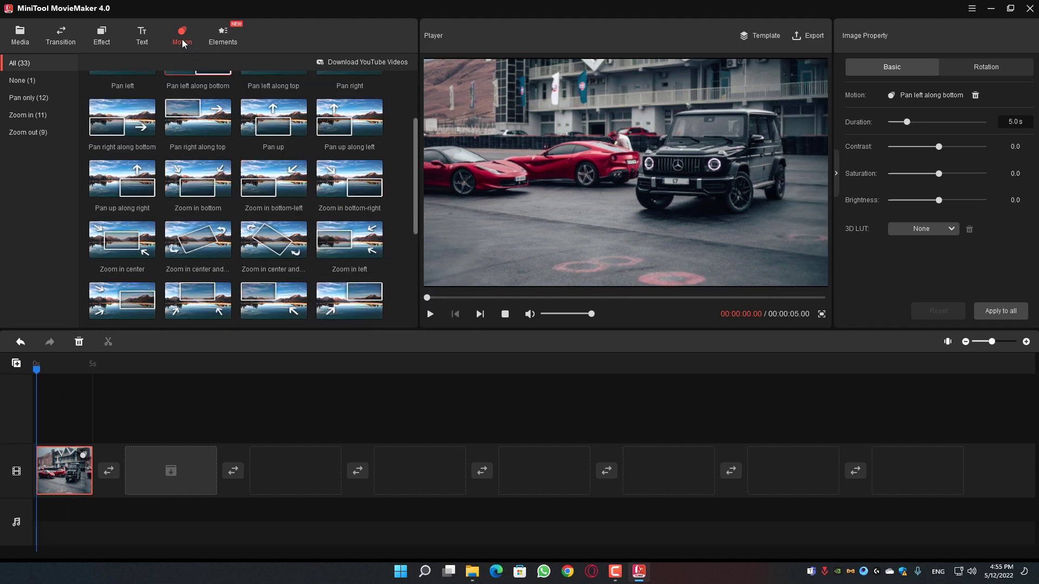
pyautogui.scroll(-3, 319, 284)
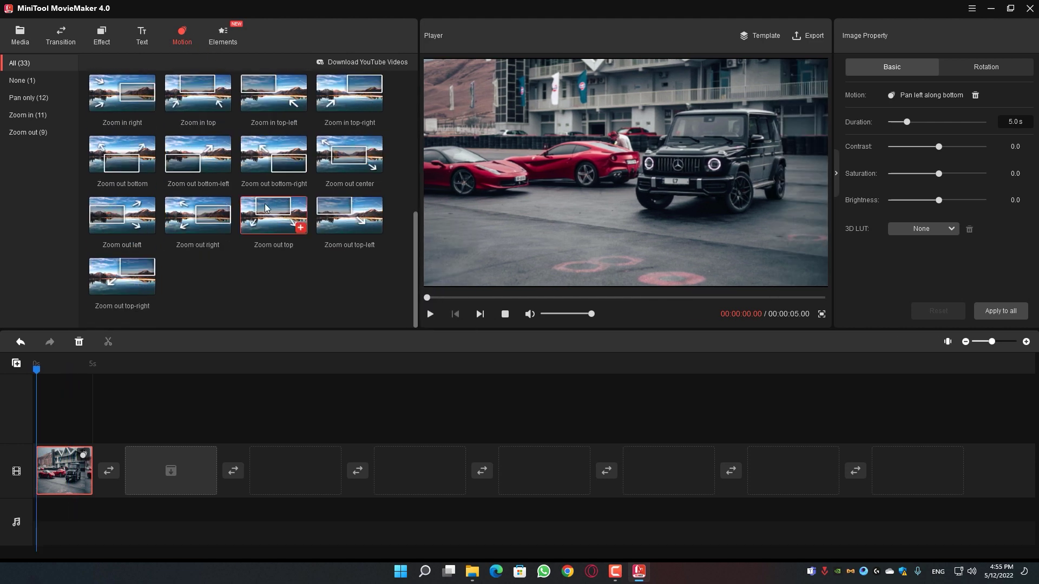
pyautogui.click(222, 43)
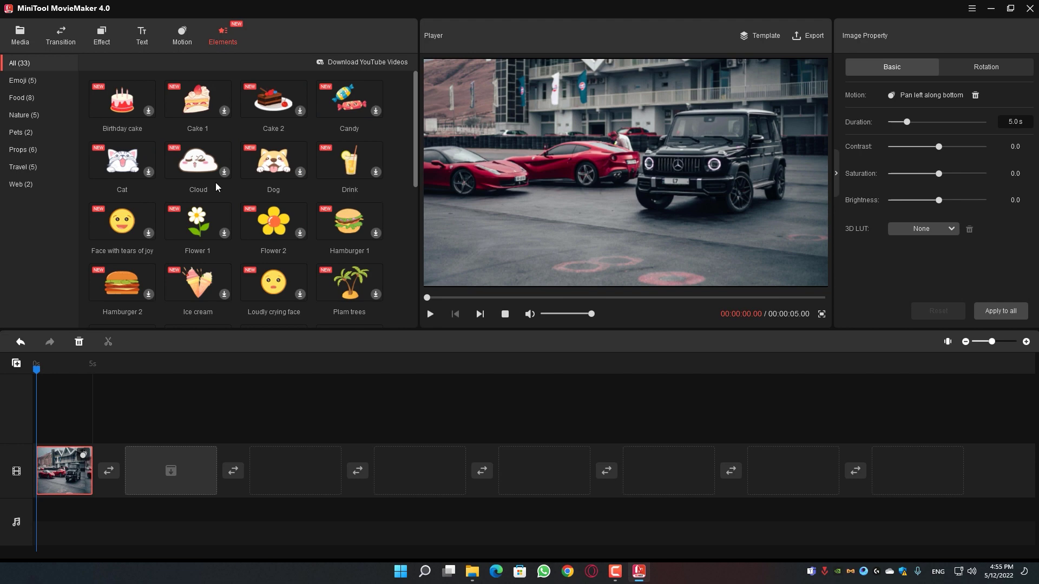
pyautogui.scroll(-6, 268, 187)
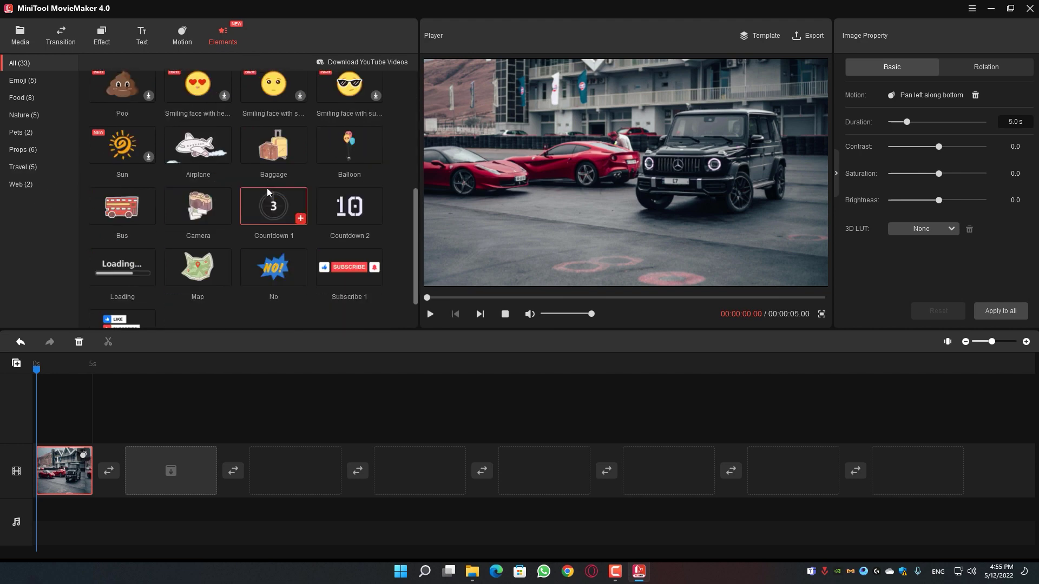
pyautogui.scroll(4, 287, 193)
pyautogui.scroll(2, 288, 193)
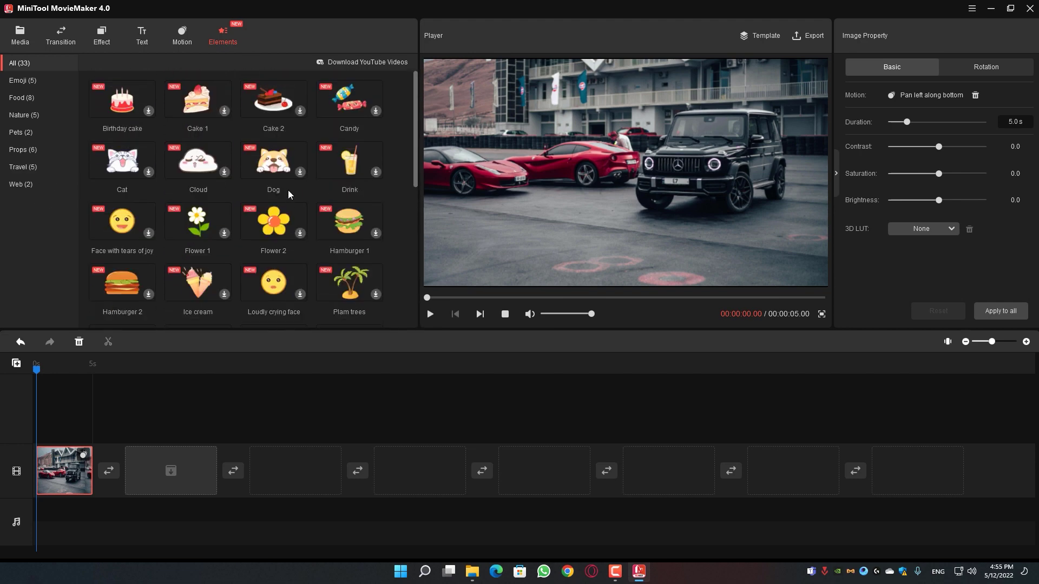
pyautogui.click(21, 37)
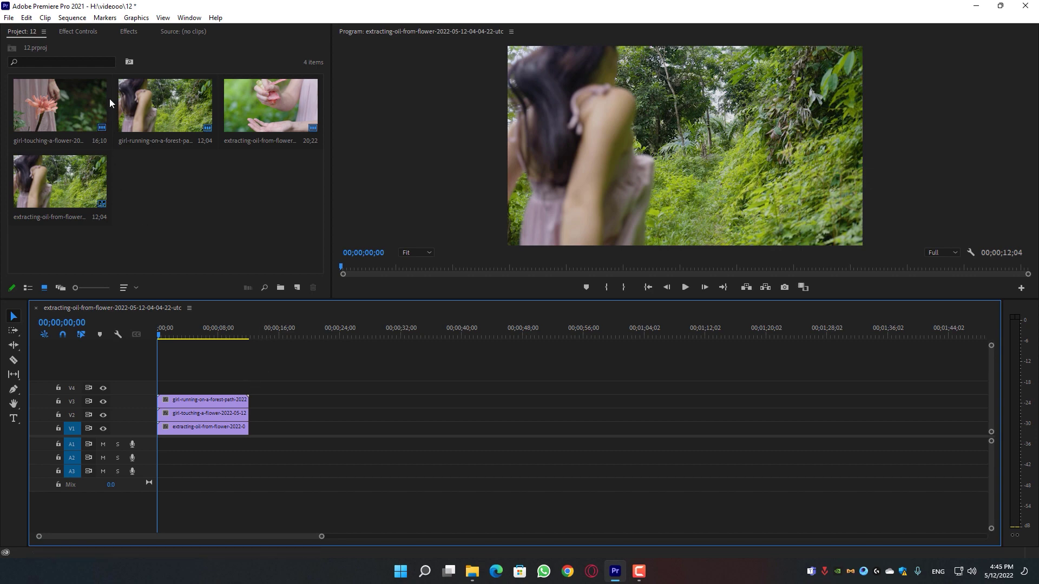
# Search Effects for 'radial wi' and drop Radial Wipe twice onto the V3 forest-path running clip
pyautogui.click(128, 31)
pyautogui.click(77, 47)
pyautogui.write('radi')
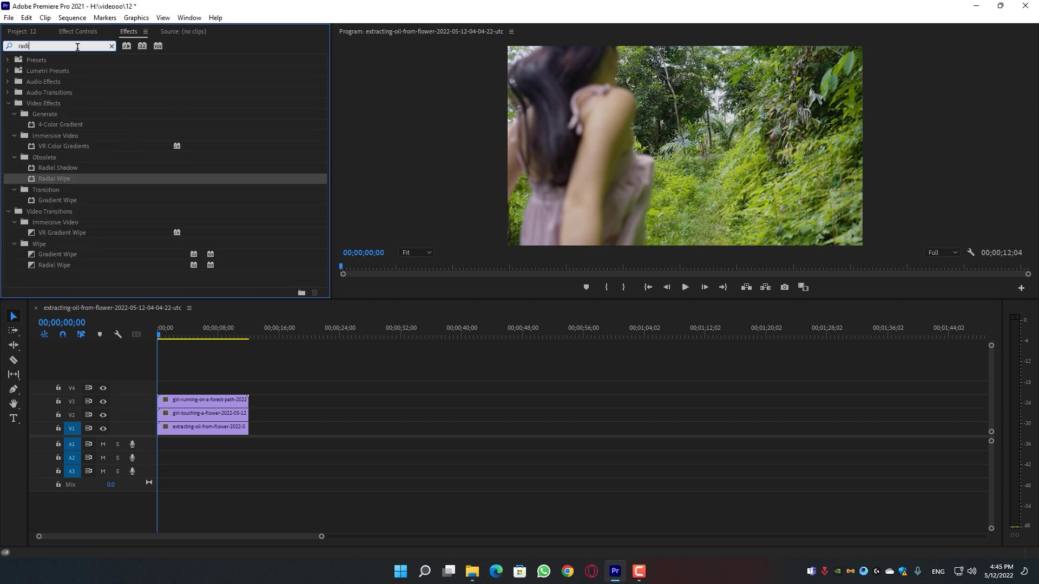
pyautogui.write('al wi')
pyautogui.moveTo(64, 128); pyautogui.dragTo(234, 403)
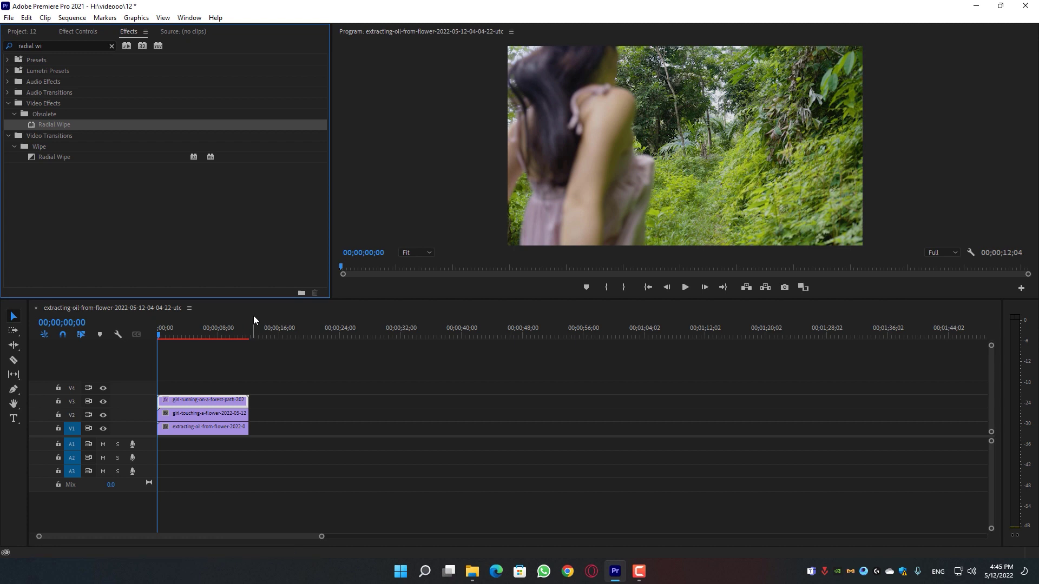
pyautogui.moveTo(63, 126); pyautogui.dragTo(236, 405)
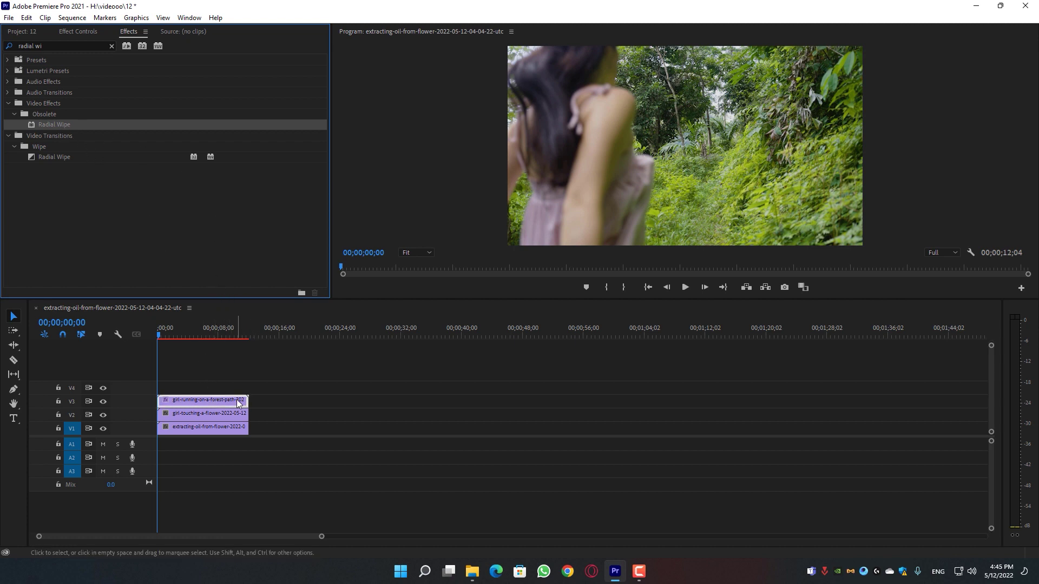
pyautogui.click(81, 31)
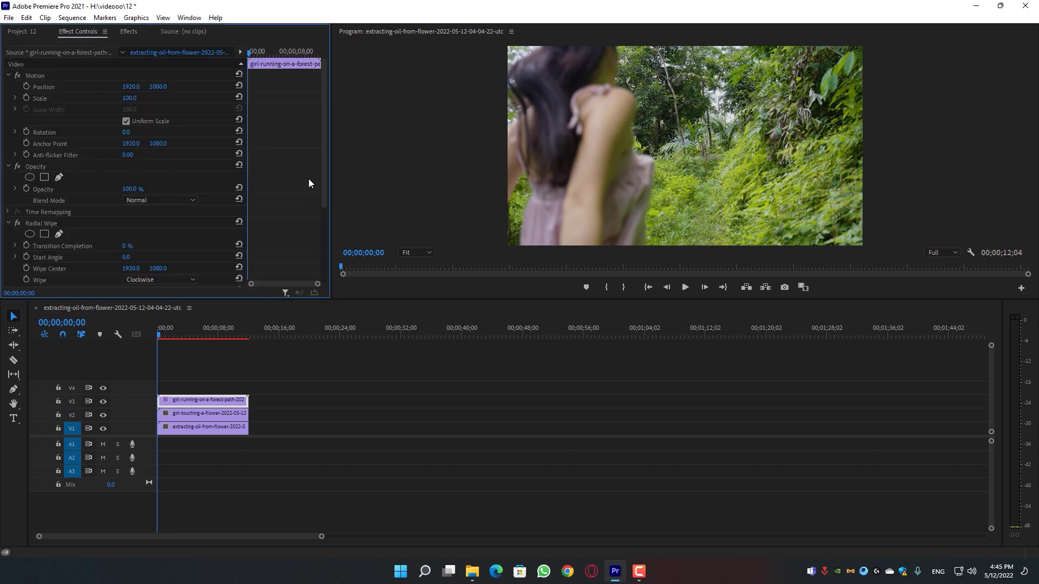
# Set the first Radial Wipe to 50% Transition Completion and a 120° Start Angle
pyautogui.scroll(-3, 320, 184)
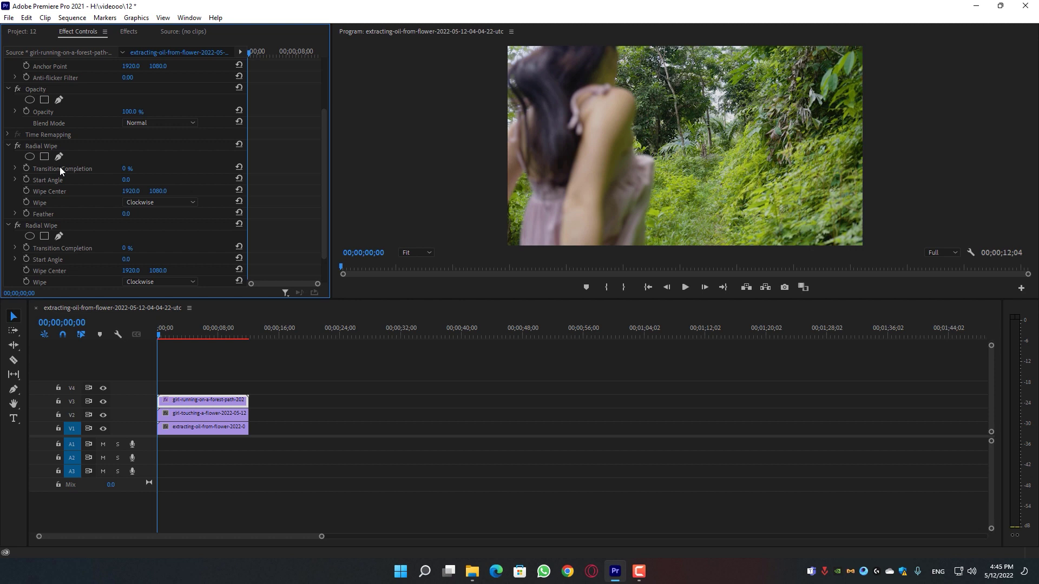
pyautogui.click(126, 169)
pyautogui.write('50')
pyautogui.press('Return')
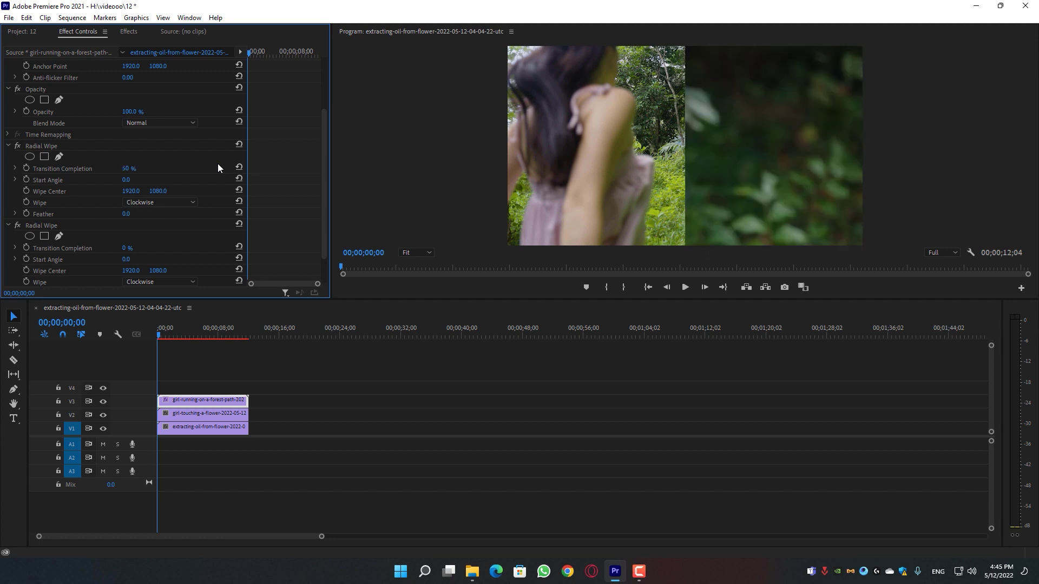
pyautogui.click(126, 179)
pyautogui.write('120')
pyautogui.press('Return')
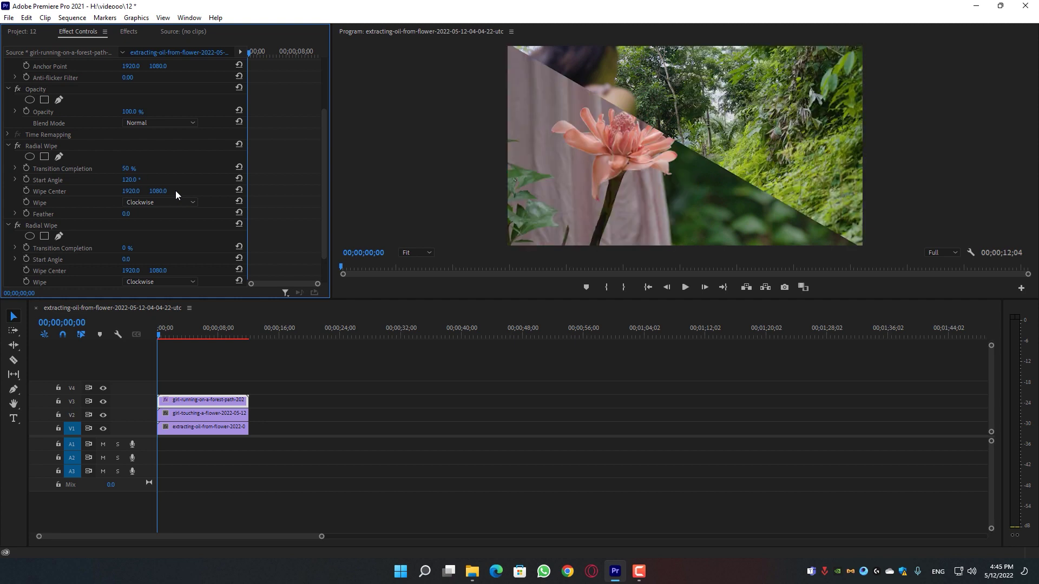
pyautogui.moveTo(131, 191); pyautogui.dragTo(87, 191)
pyautogui.scroll(-3, 323, 189)
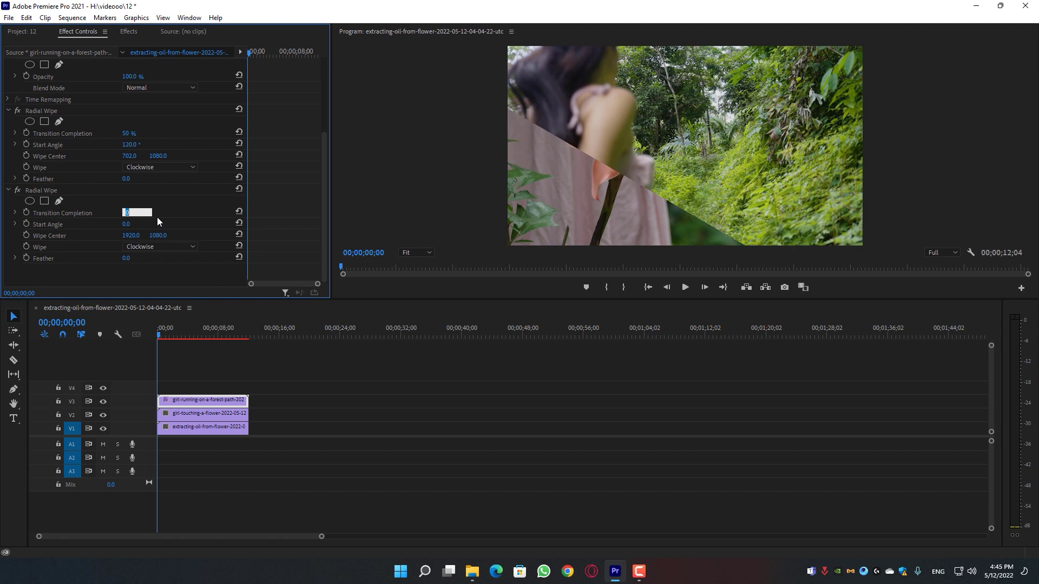
# Give the second Radial Wipe a -65° Start Angle and shift its Wipe Center X to 3366
pyautogui.click(125, 224)
pyautogui.write('-65')
pyautogui.press('Return')
pyautogui.moveTo(130, 235); pyautogui.dragTo(357, 235)
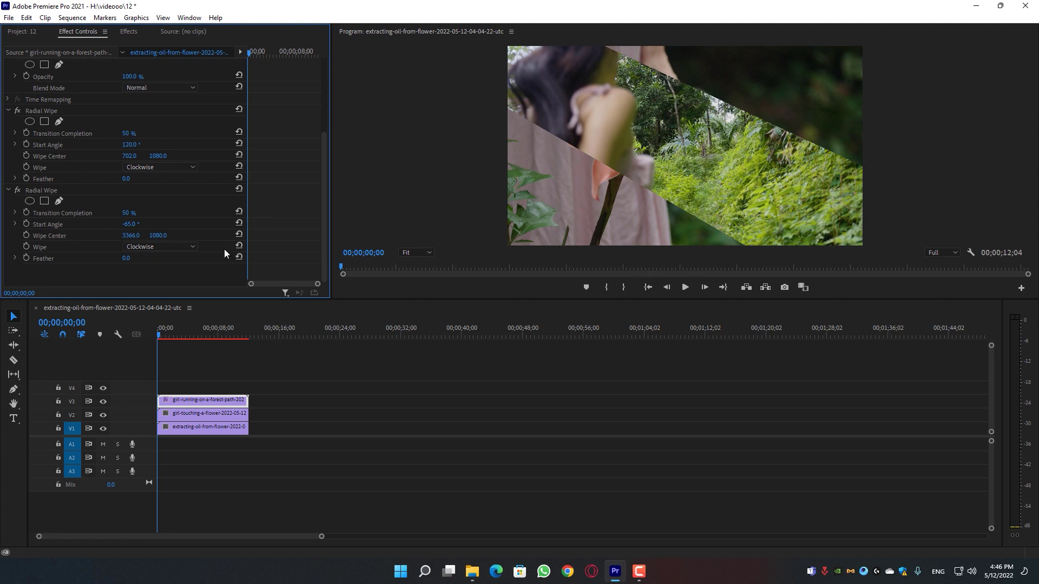
# Scale the flower-touching clip to 70 and move it into the lower-left slice
pyautogui.click(219, 415)
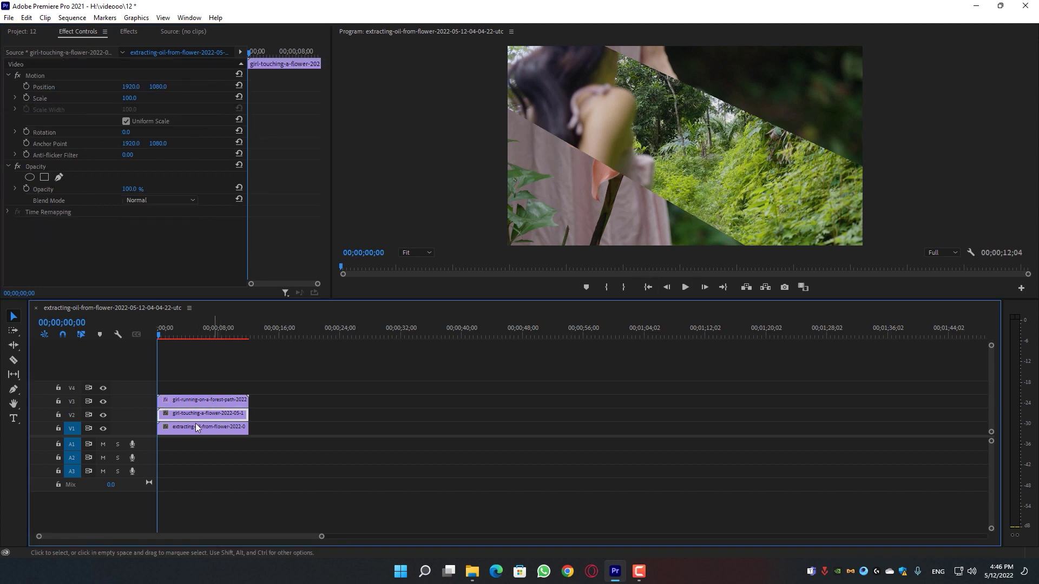
pyautogui.click(130, 98)
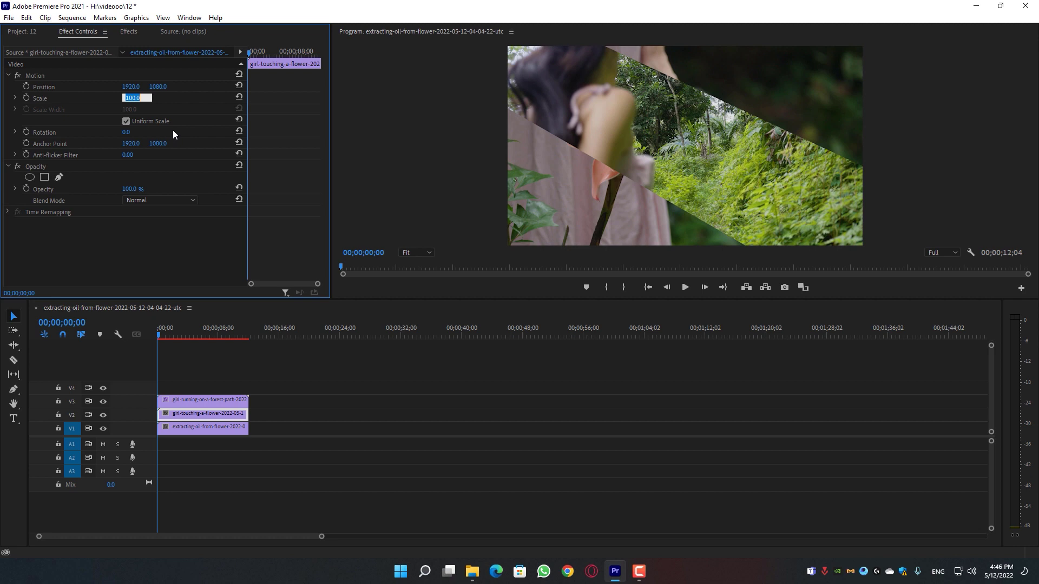
pyautogui.write('70')
pyautogui.press('Return')
pyautogui.moveTo(131, 87); pyautogui.dragTo(87, 87)
pyautogui.moveTo(158, 86)
pyautogui.mouseDown()
pyautogui.moveTo(139, 89)
pyautogui.moveTo(169, 90)
pyautogui.mouseUp()
# Scale the oil-extracting clip to 78 and position it in the top-right slice, then deselect
pyautogui.click(229, 427)
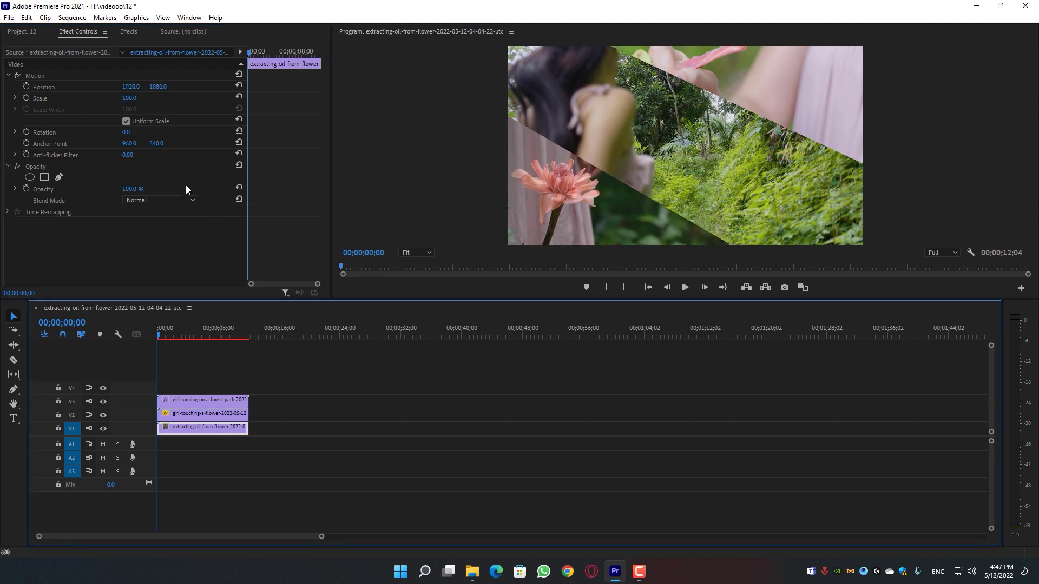
pyautogui.click(136, 97)
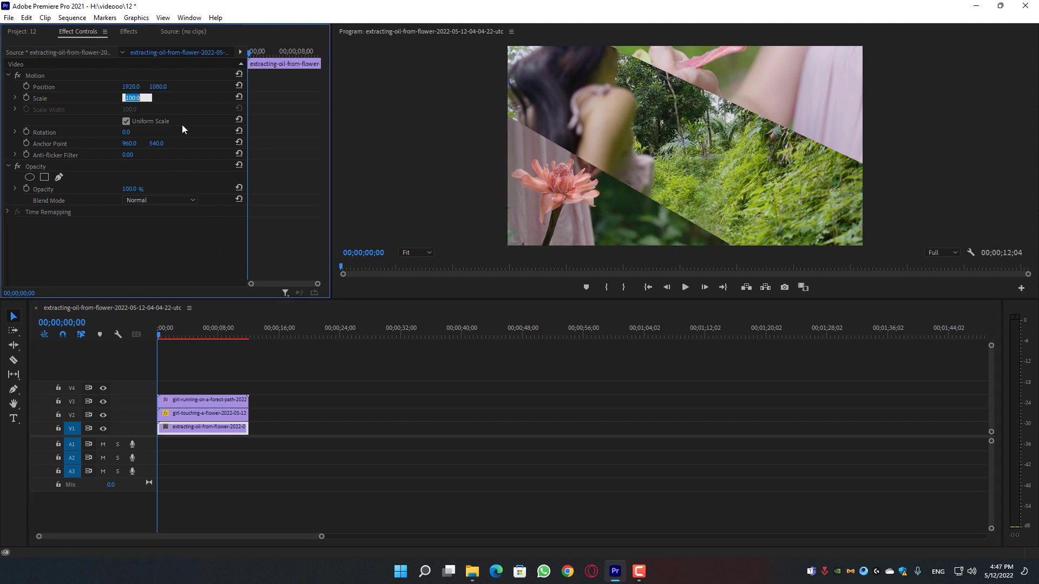
pyautogui.write('78')
pyautogui.press('Return')
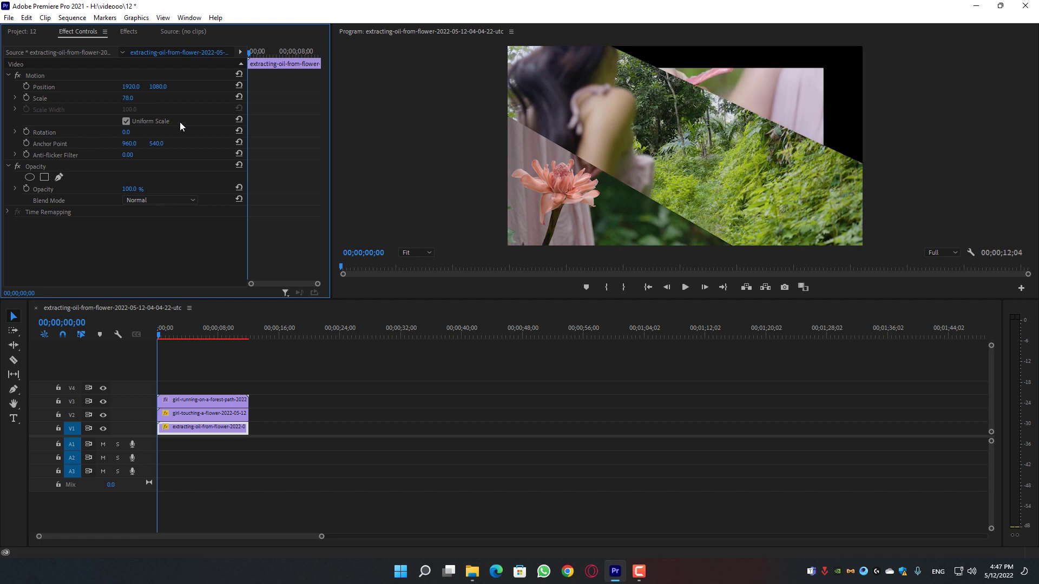
pyautogui.moveTo(131, 87); pyautogui.dragTo(56, 87)
pyautogui.moveTo(135, 89); pyautogui.dragTo(157, 89)
pyautogui.click(202, 400)
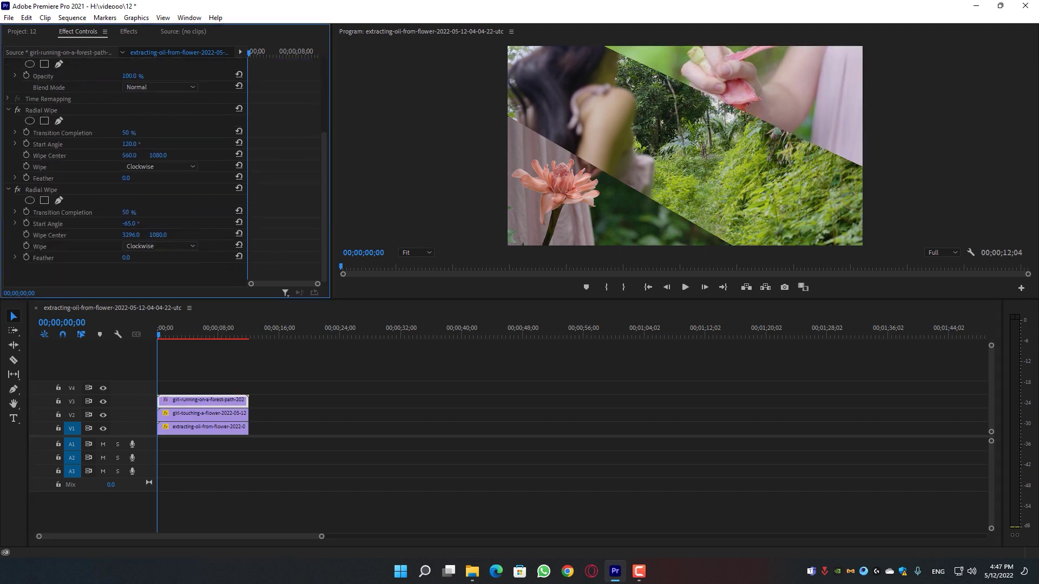
pyautogui.moveTo(739, 113); pyautogui.dragTo(735, 102)
pyautogui.moveTo(164, 337); pyautogui.dragTo(129, 339)
pyautogui.click(294, 375)
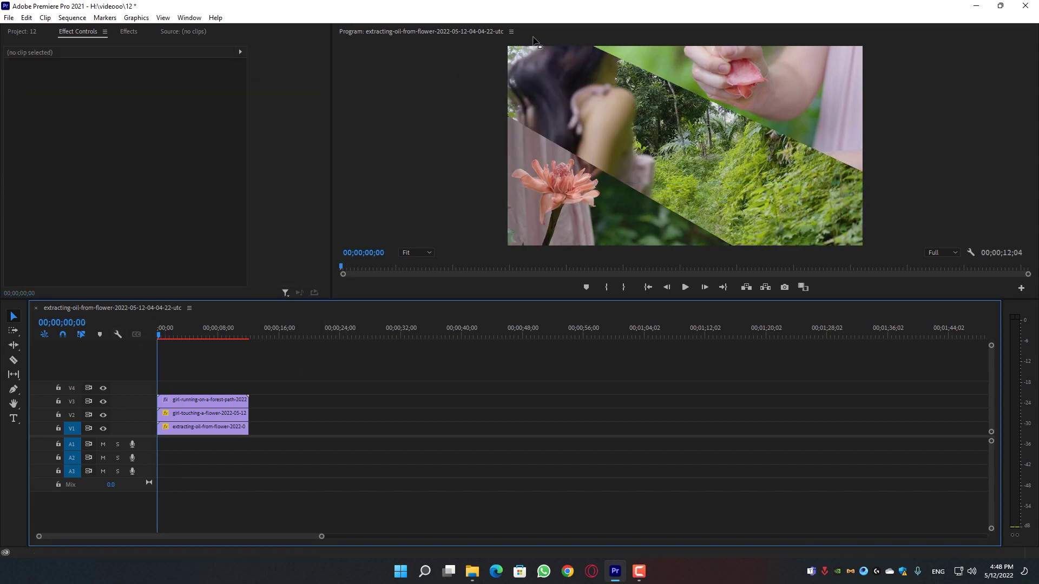
# Play the three-slice split screen in the maximized Program monitor, then return to the sequence start
pyautogui.press('`')
pyautogui.press('space')
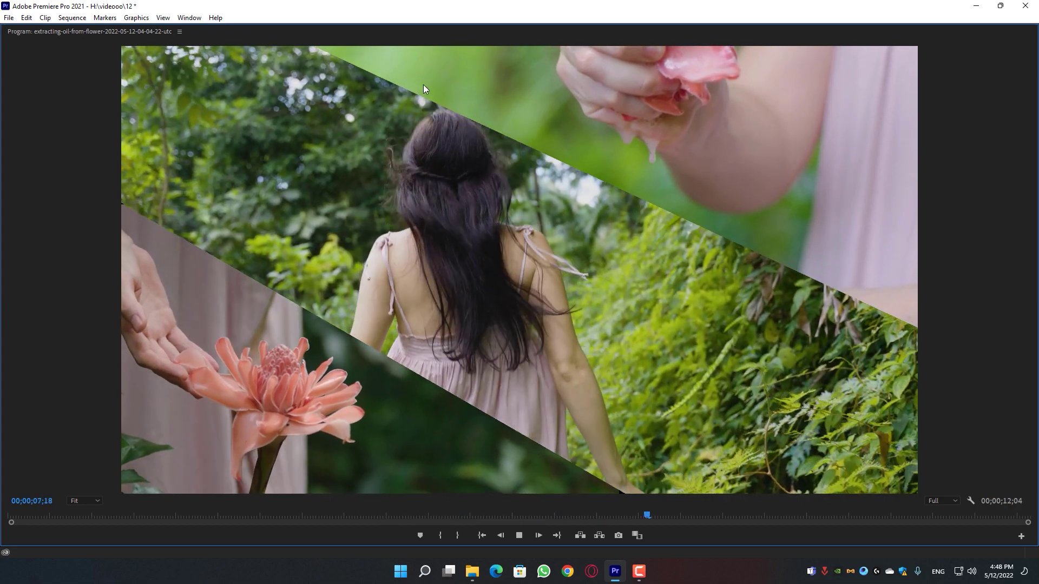
pyautogui.press('`')
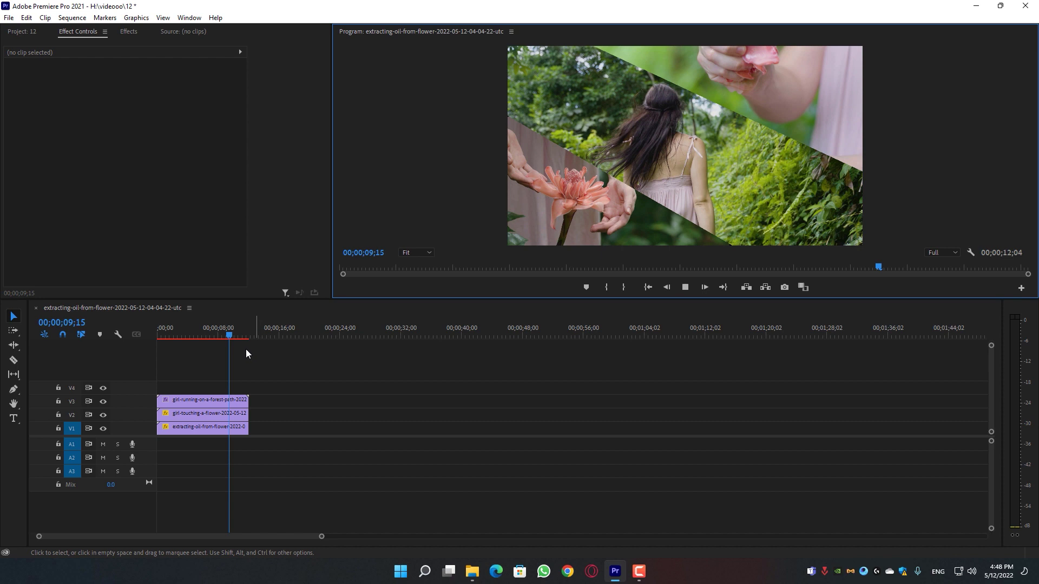
pyautogui.moveTo(222, 337); pyautogui.dragTo(109, 430)
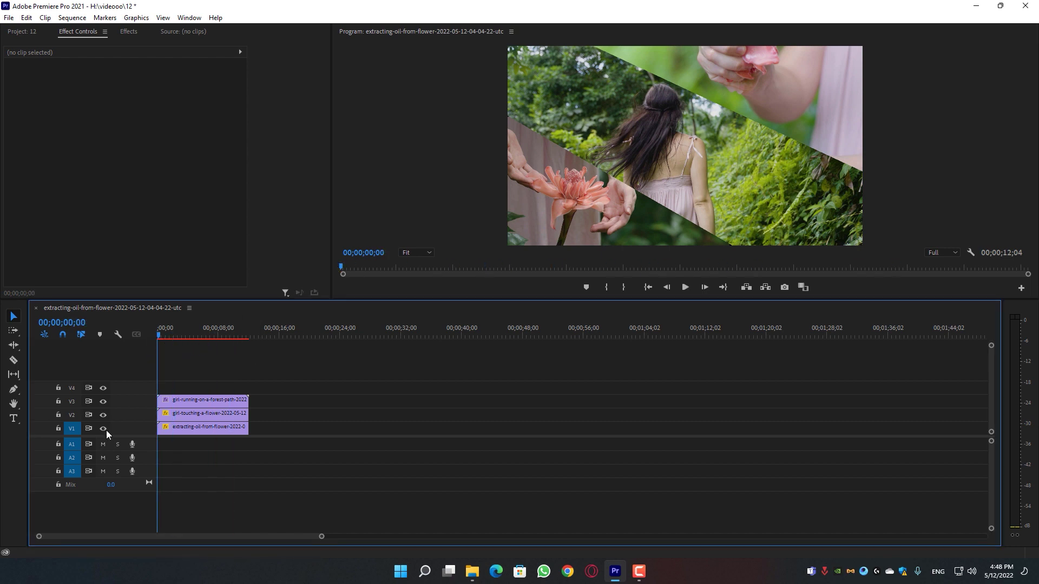
pyautogui.click(14, 389)
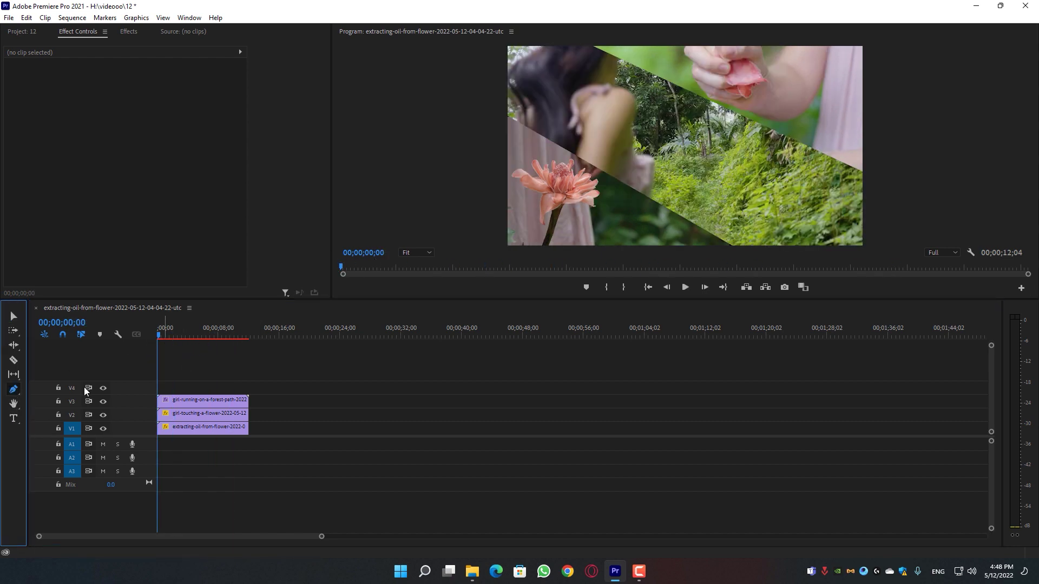
# Draw a line along the lower diagonal seam in the Program monitor and expand its shape properties
pyautogui.click(507, 115)
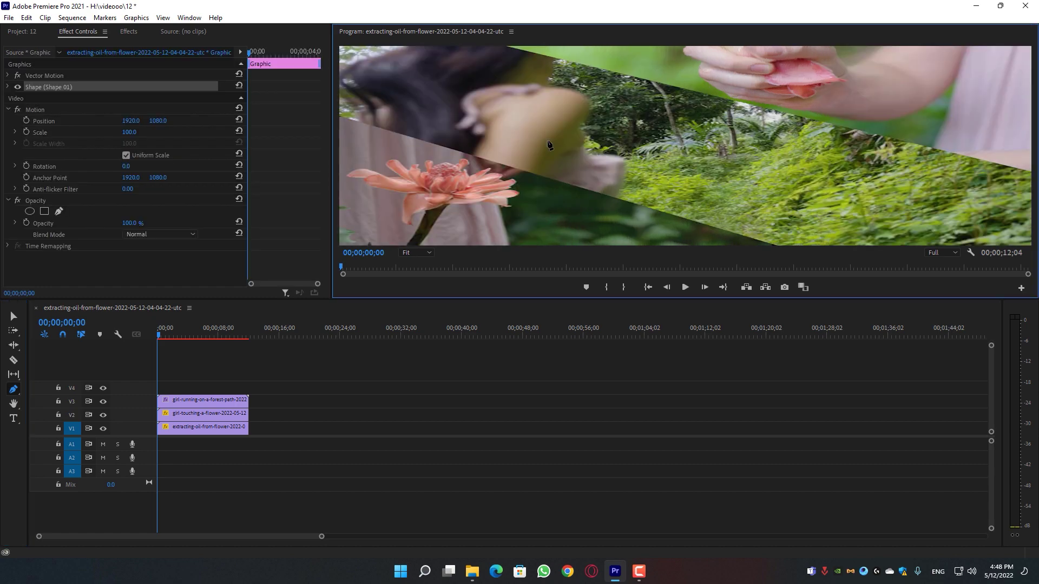
pyautogui.click(734, 246)
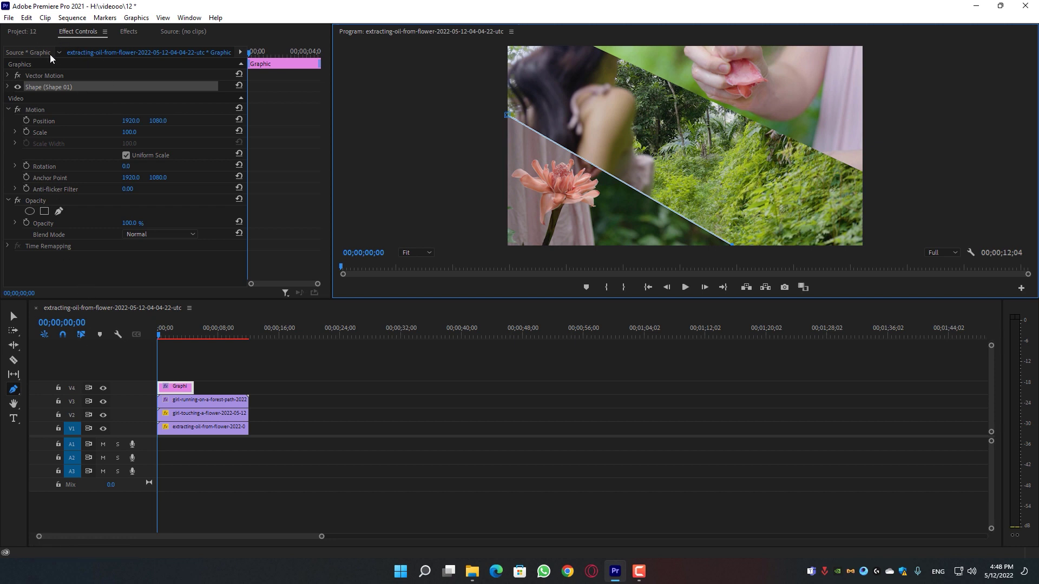
pyautogui.click(8, 87)
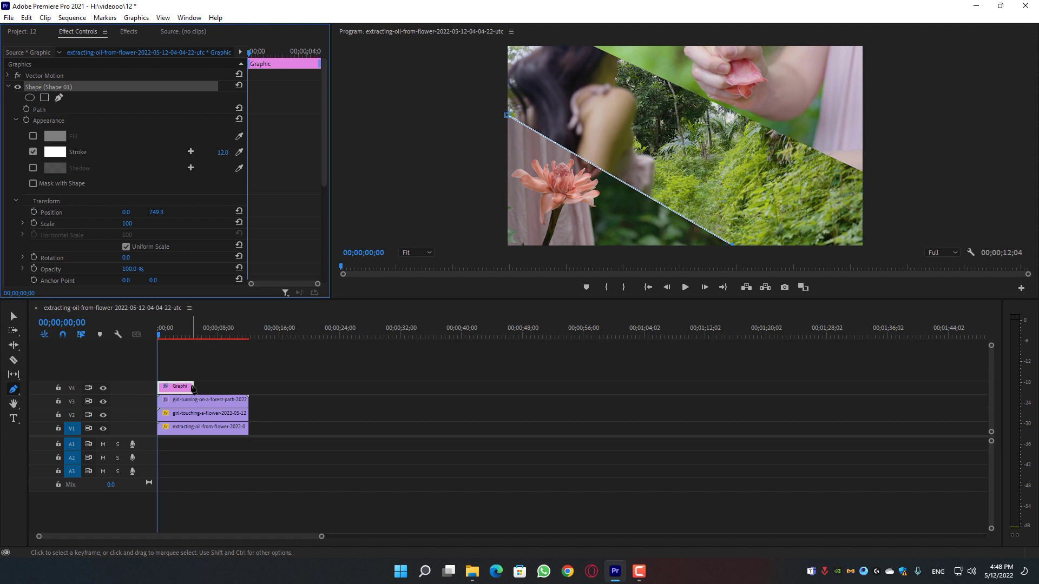
# Extend the V4 Graphic clip so it matches the length of the video clips
pyautogui.click(14, 316)
pyautogui.click(198, 386)
pyautogui.moveTo(200, 386); pyautogui.dragTo(248, 387)
# Add a second line along the upper diagonal seam, then select the forest-path running clip
pyautogui.click(14, 389)
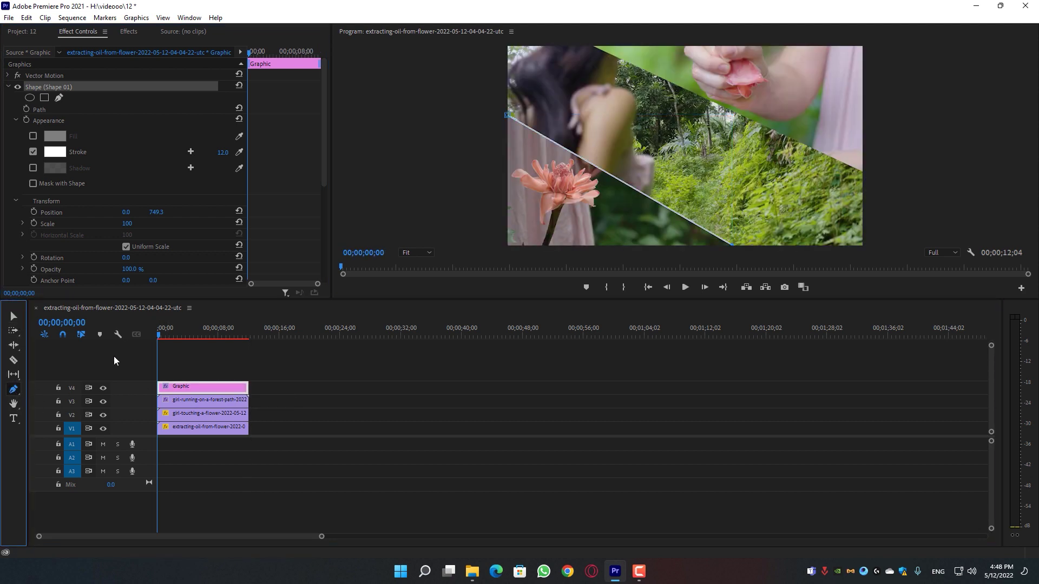
pyautogui.click(592, 47)
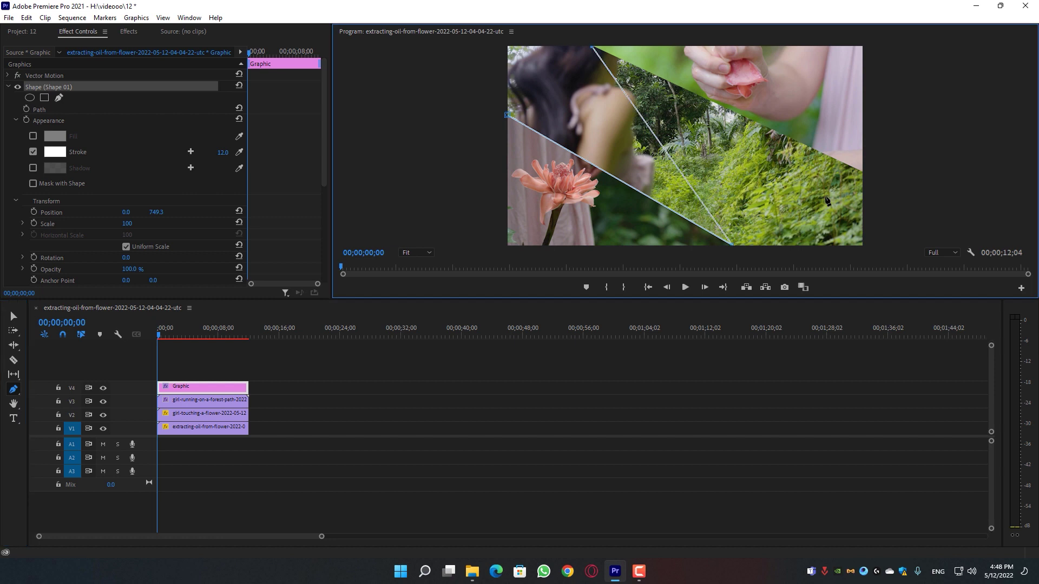
pyautogui.click(233, 404)
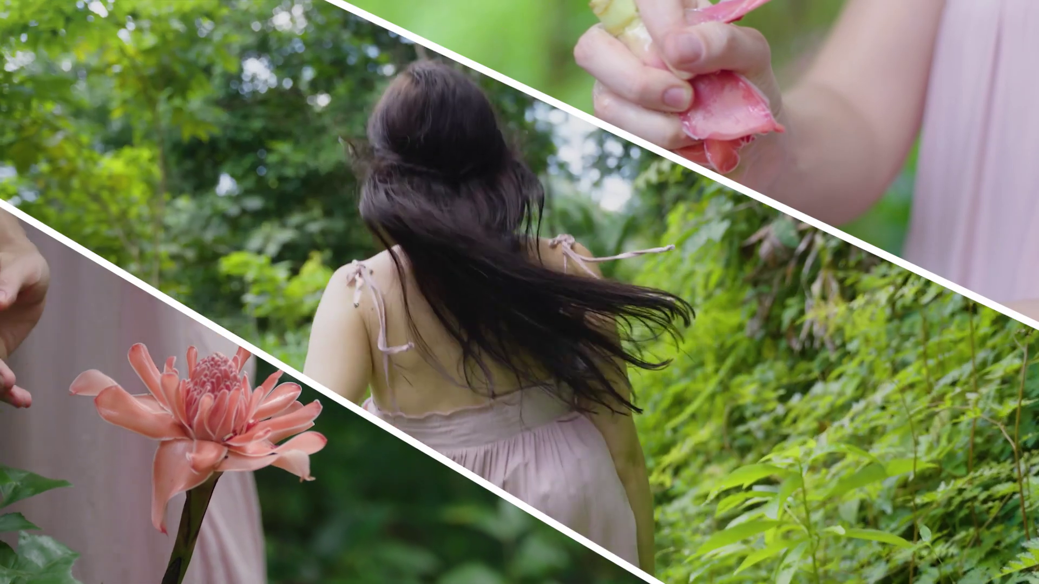